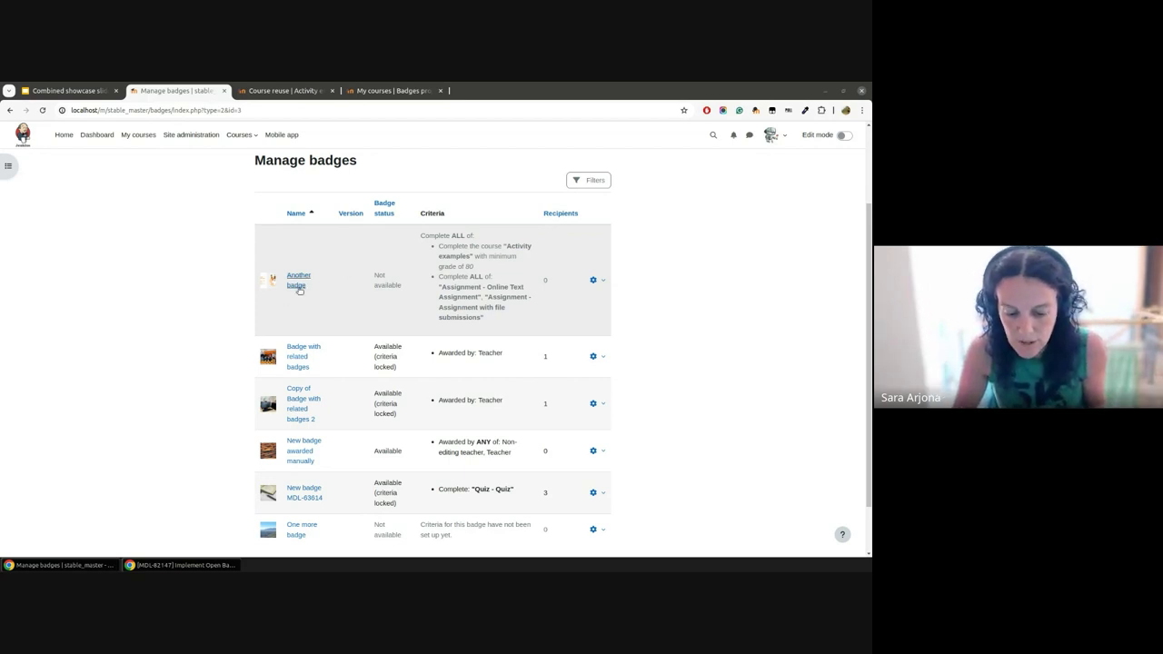
Open the badge "One more badge" from the course's badge list for editing its details.
drag(314, 288, 286, 275)
scroll(419, 292, down, 1)
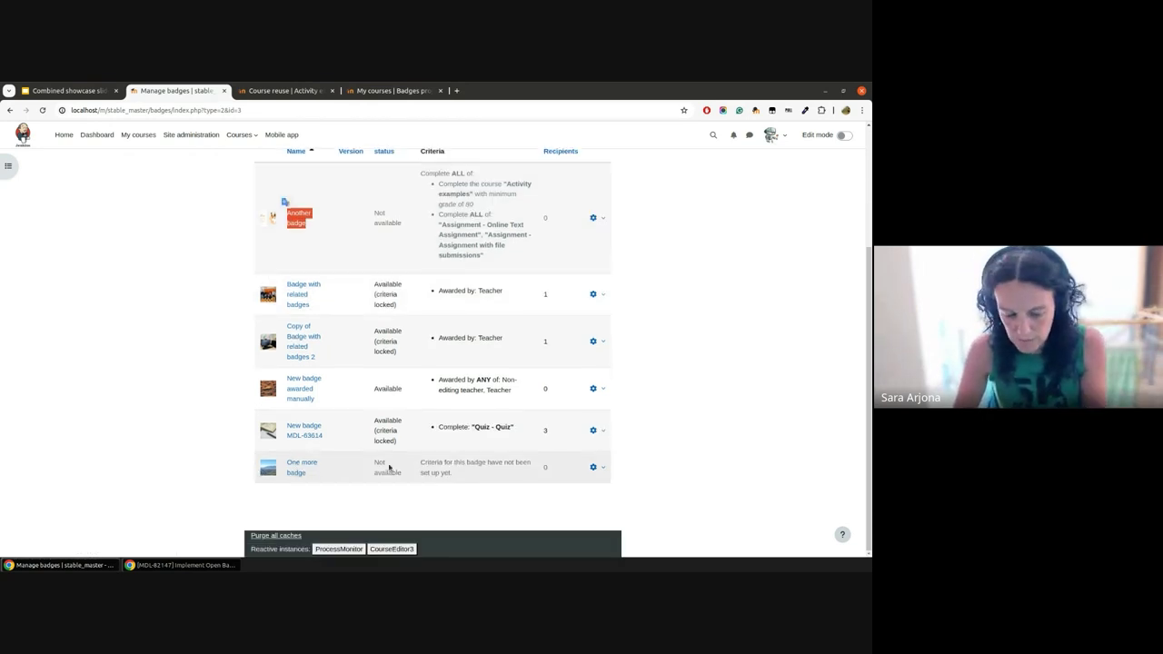
click(592, 467)
click(556, 481)
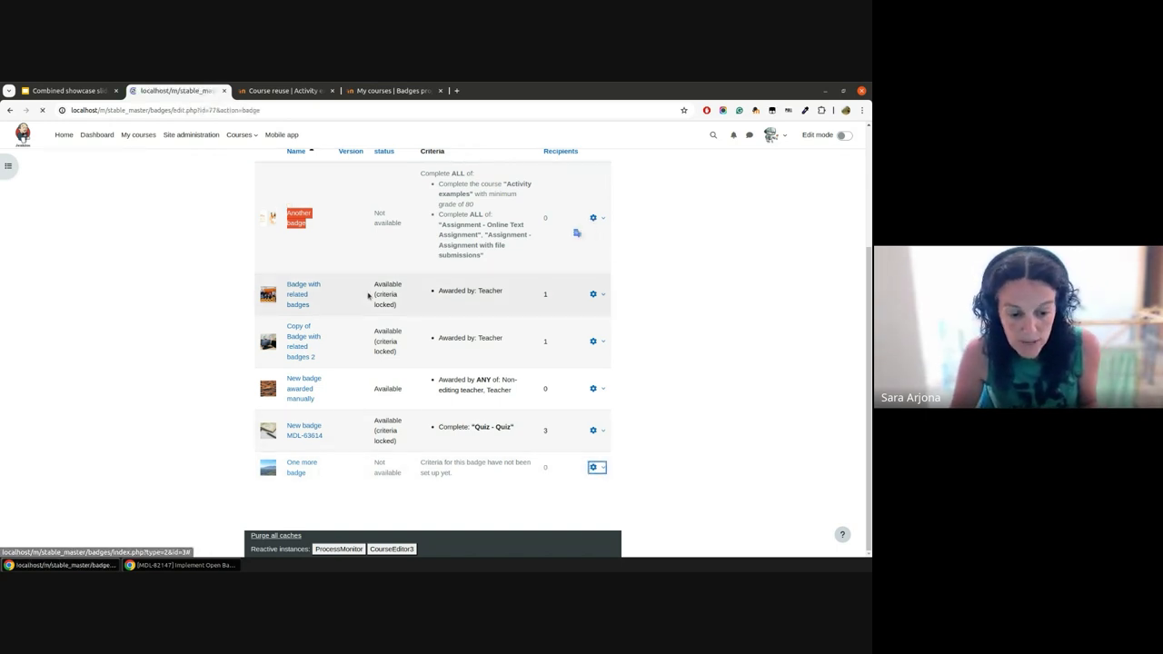
Try to rename the badge as "Another badge" and save the changes.
double_click(375, 375)
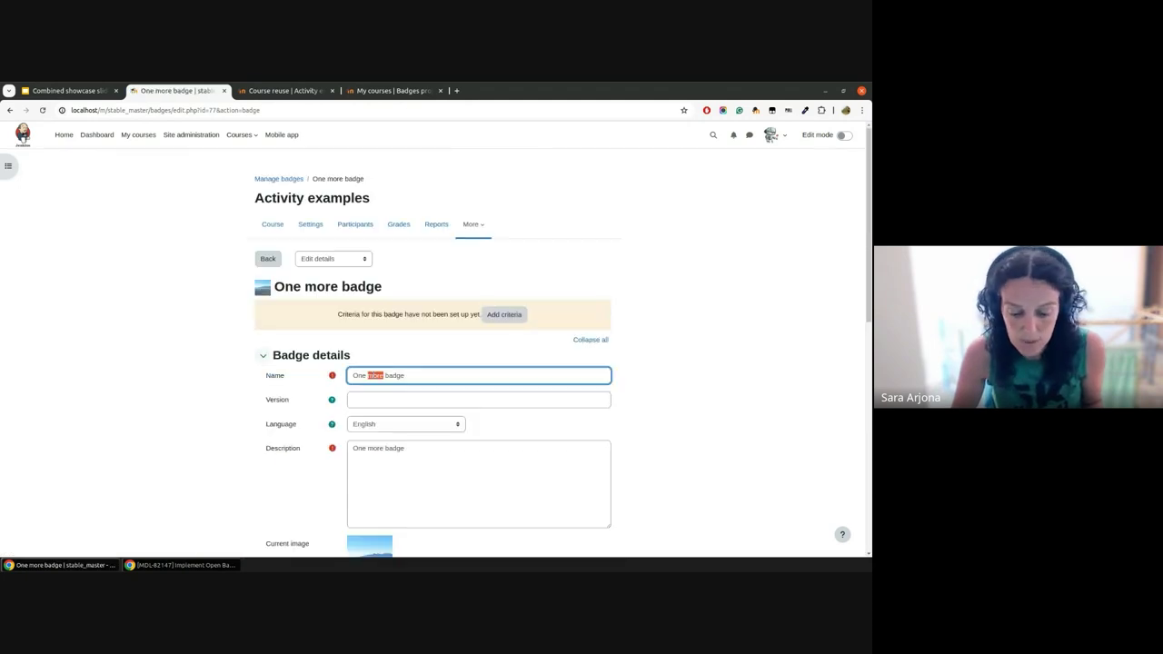
click(375, 375)
double_click(375, 375)
key(shift+Home)
text(Another)
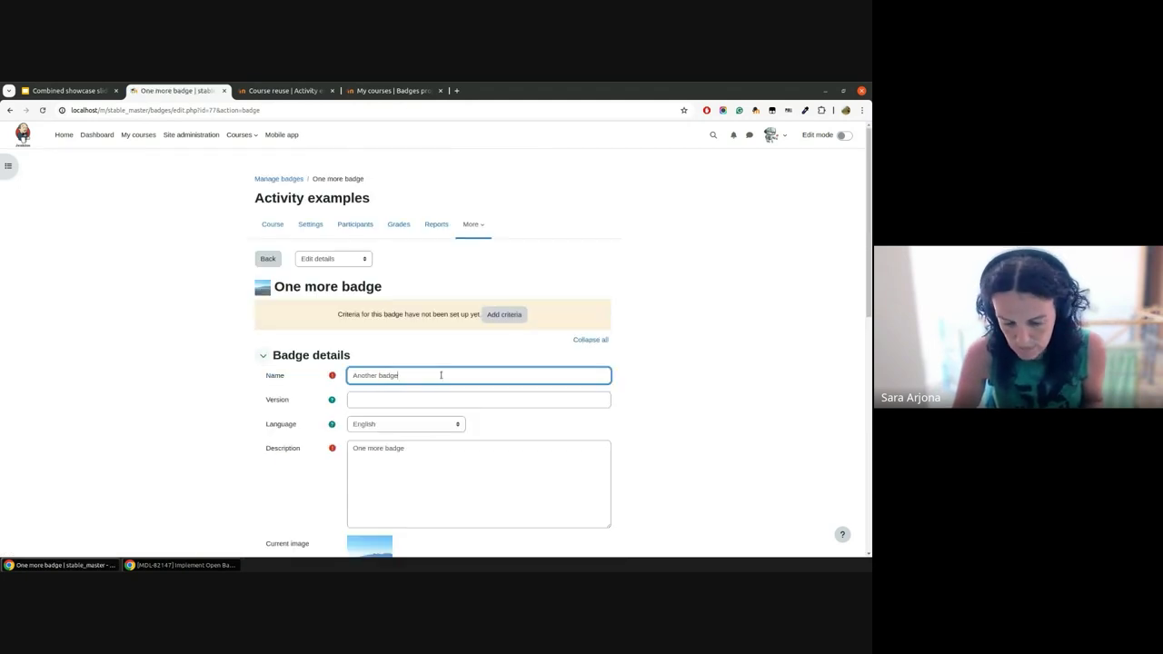
click(430, 361)
scroll(396, 365, down, 10)
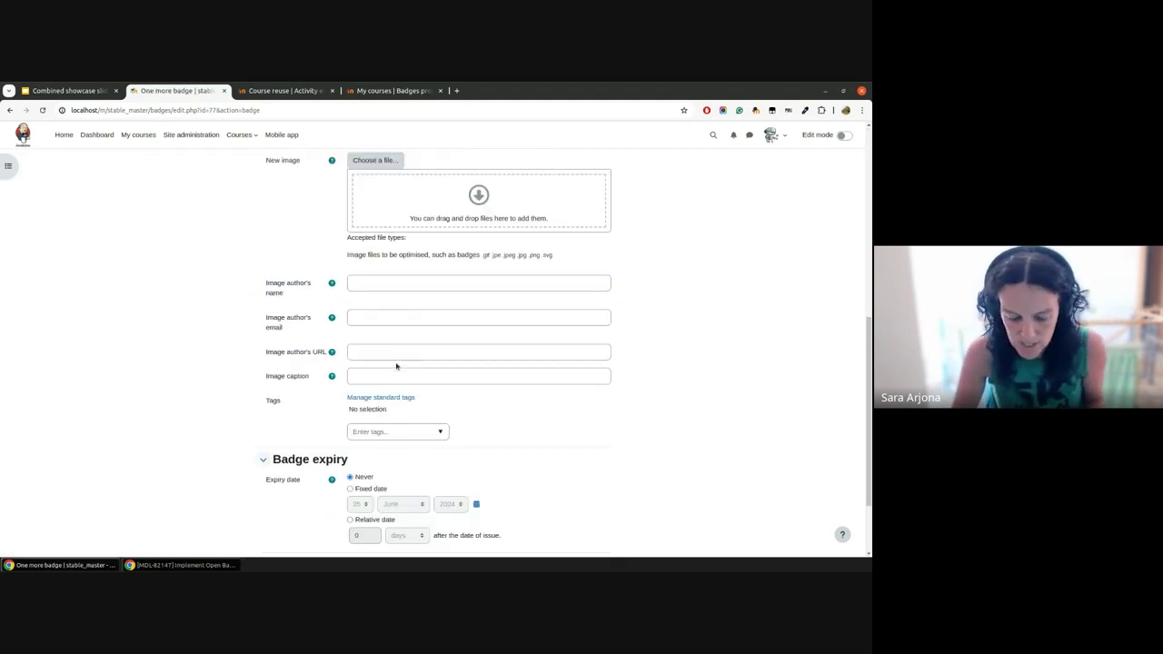
click(379, 464)
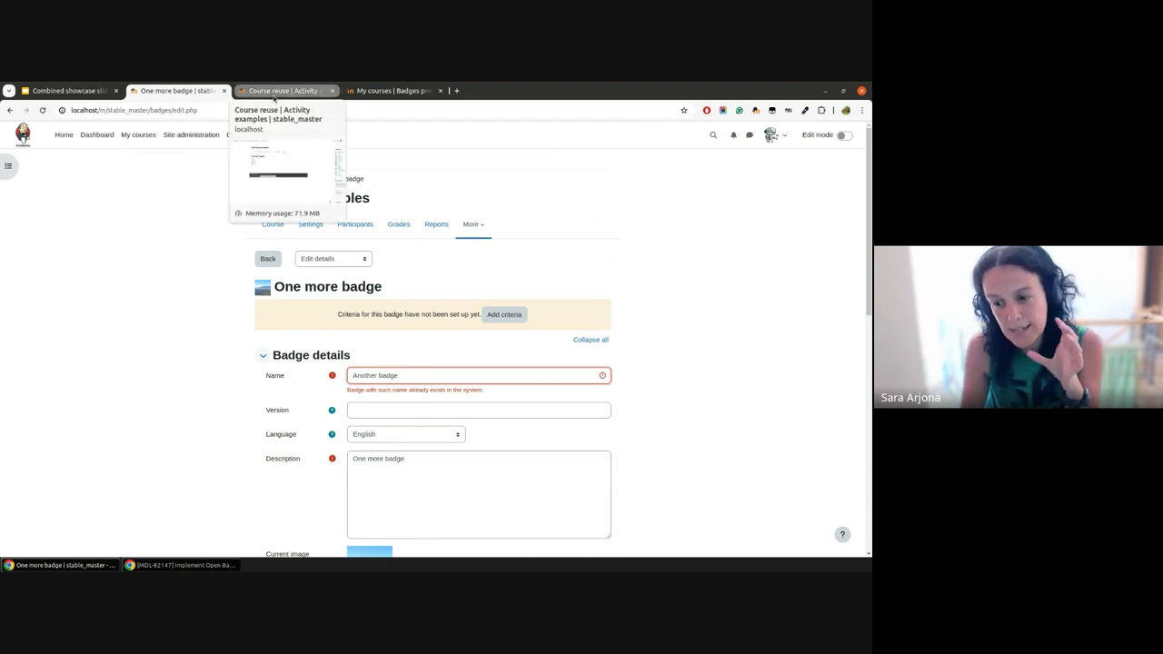
Open the initial backup settings for the Activity examples course from its Course reuse page.
click(274, 91)
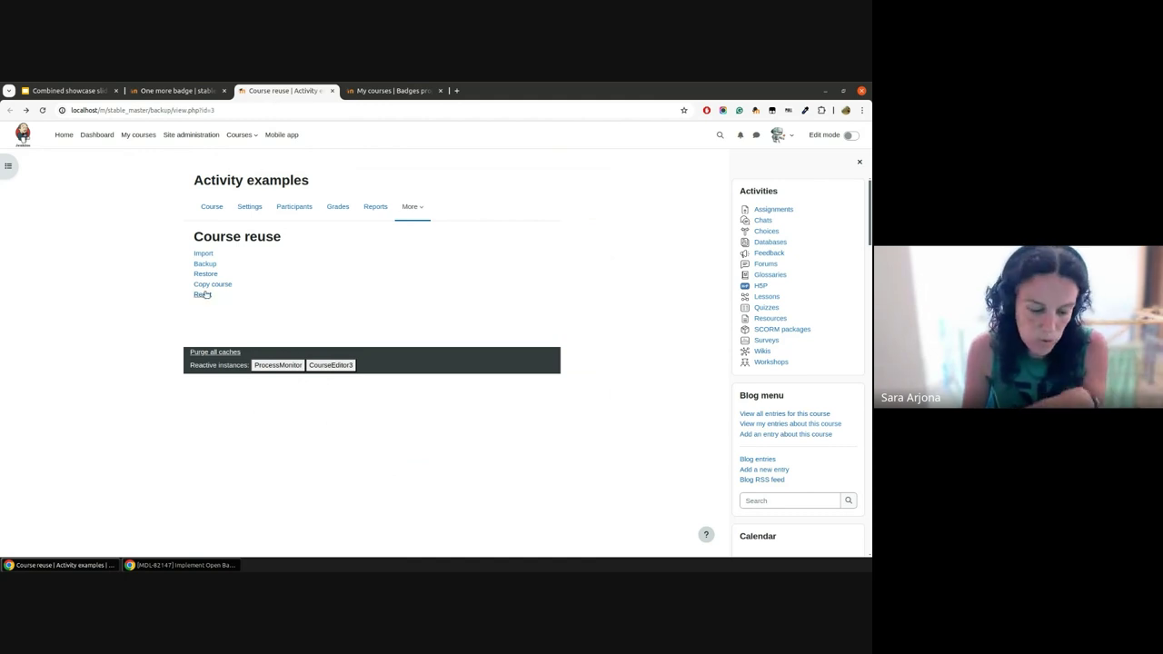
click(208, 265)
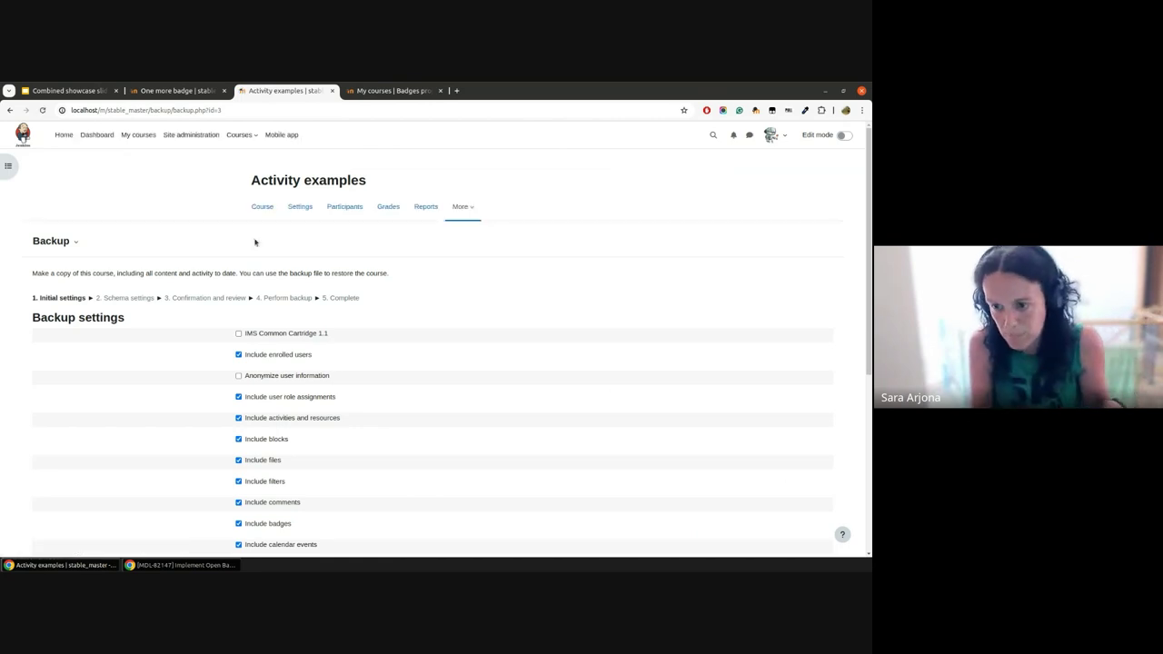
scroll(446, 351, down, 3)
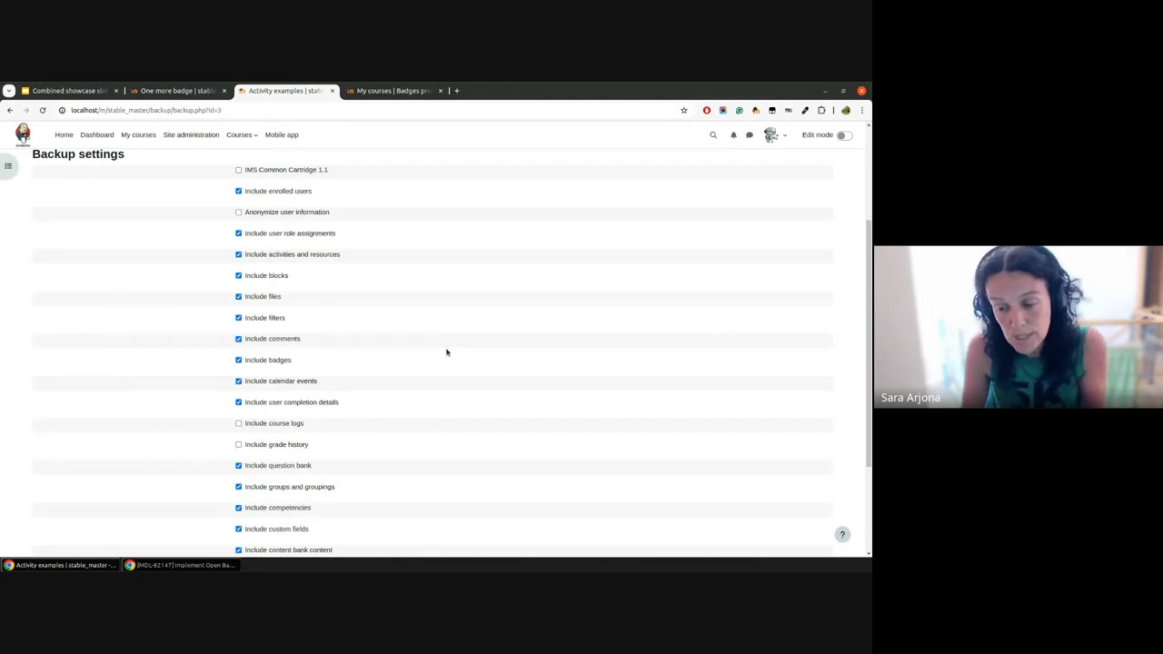
Toggle the inclusion of enrolled users off and back on, and exclude activities and resources from the backup.
click(239, 192)
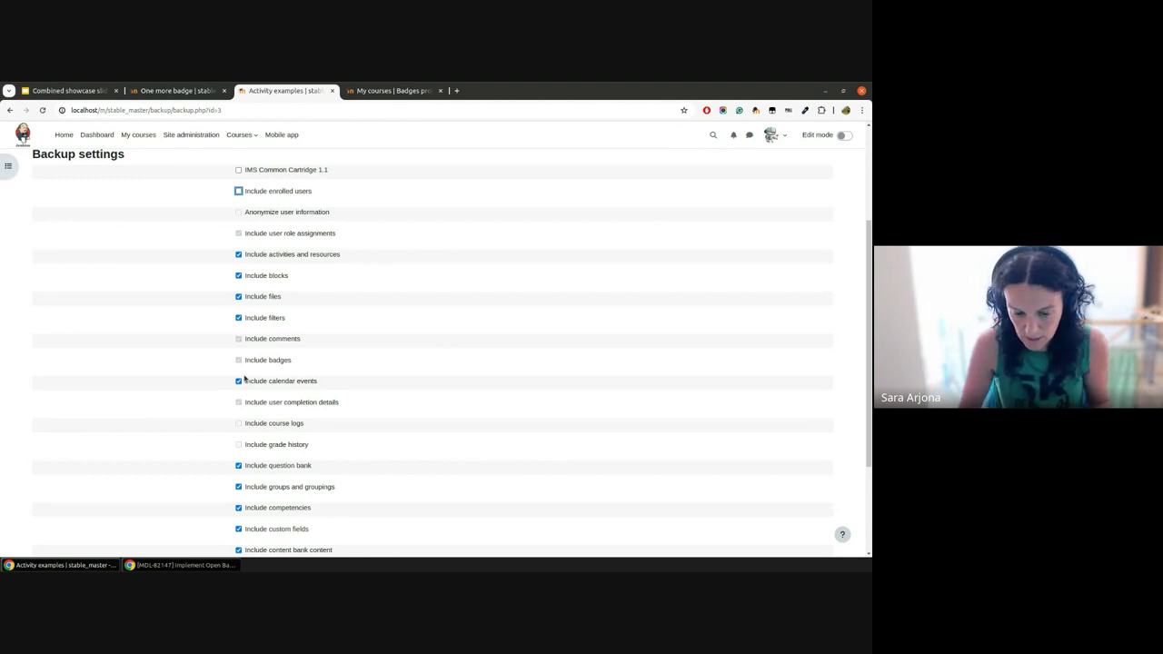
key(ctrl+plus)
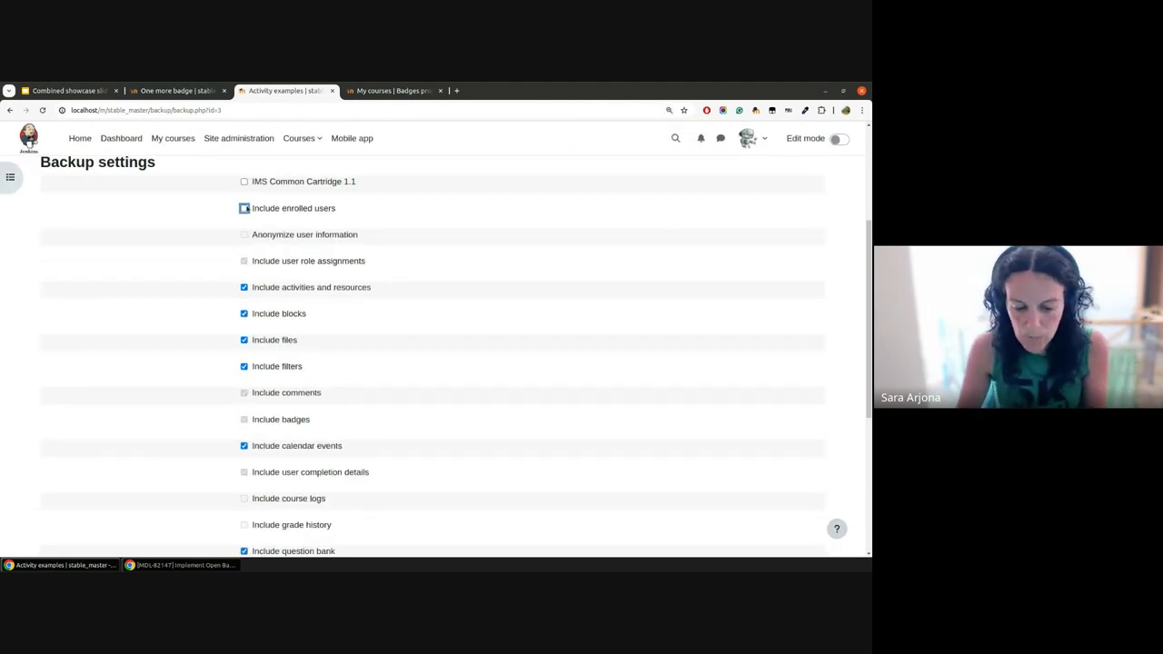
click(243, 209)
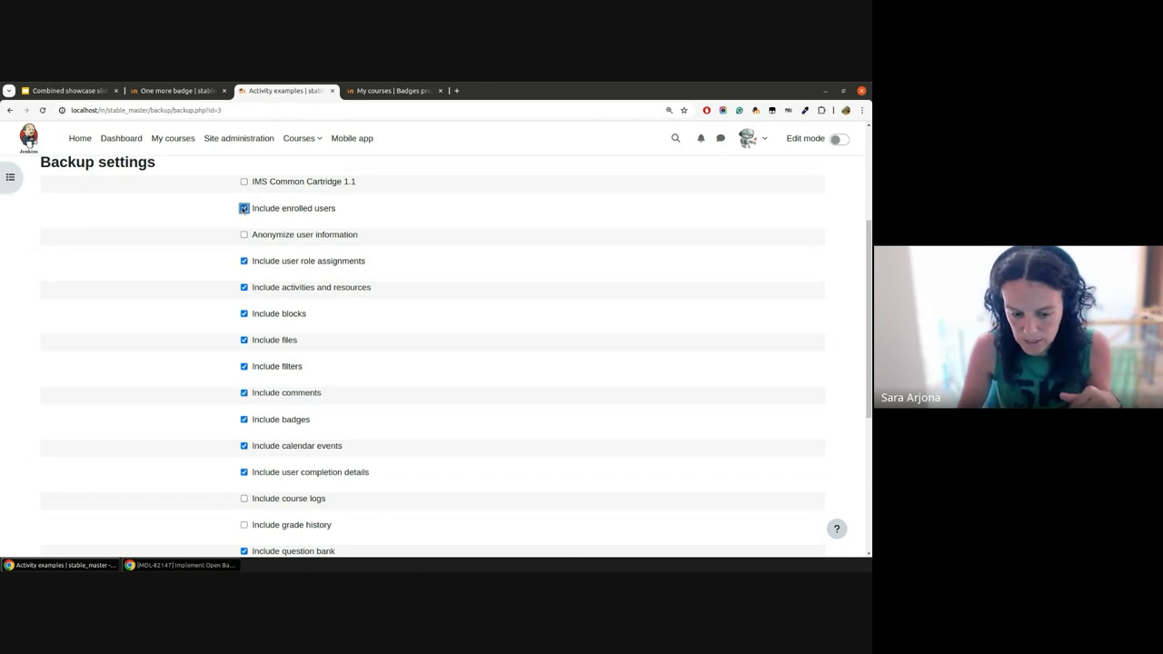
click(243, 209)
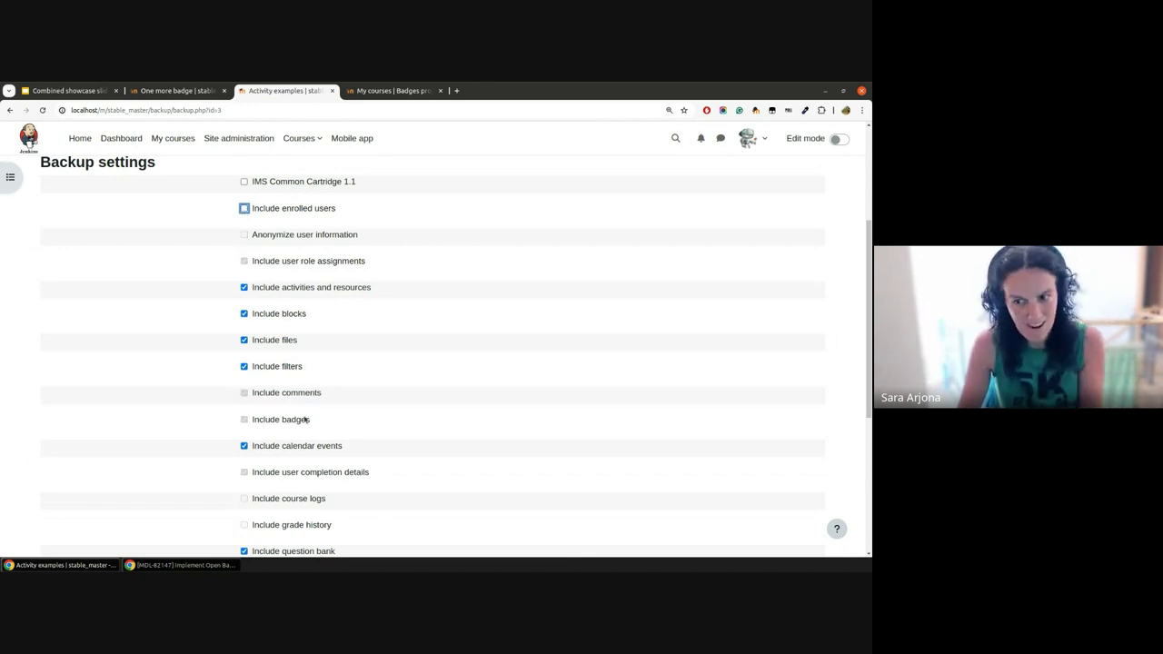
click(243, 208)
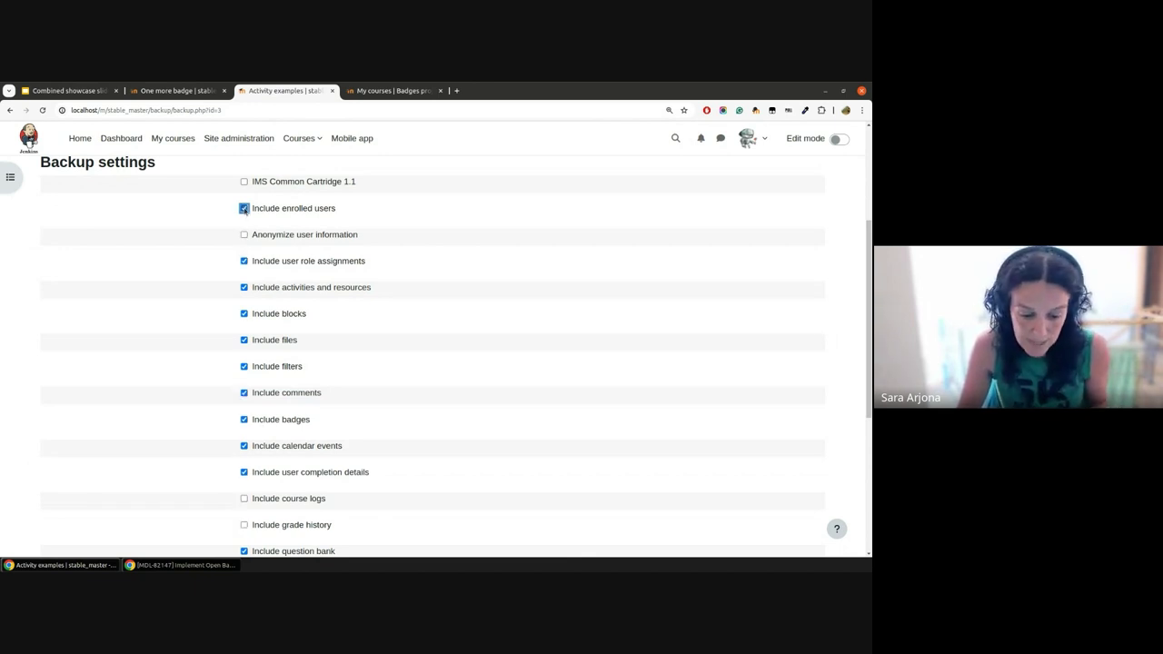
click(243, 288)
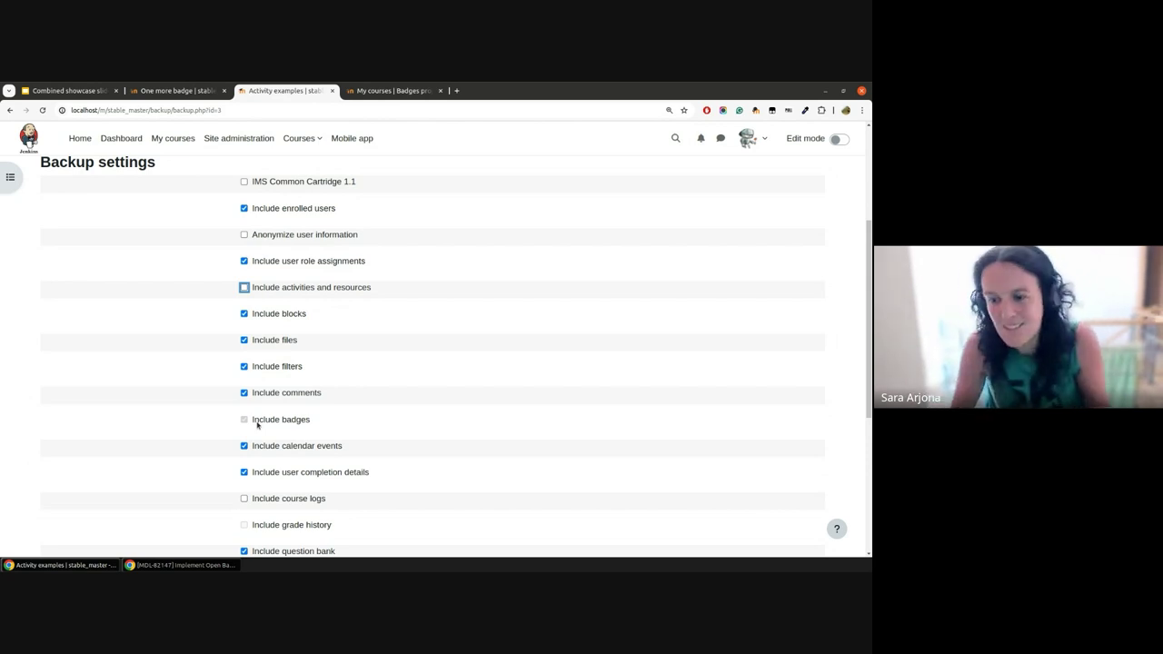
scroll(426, 351, up, 3)
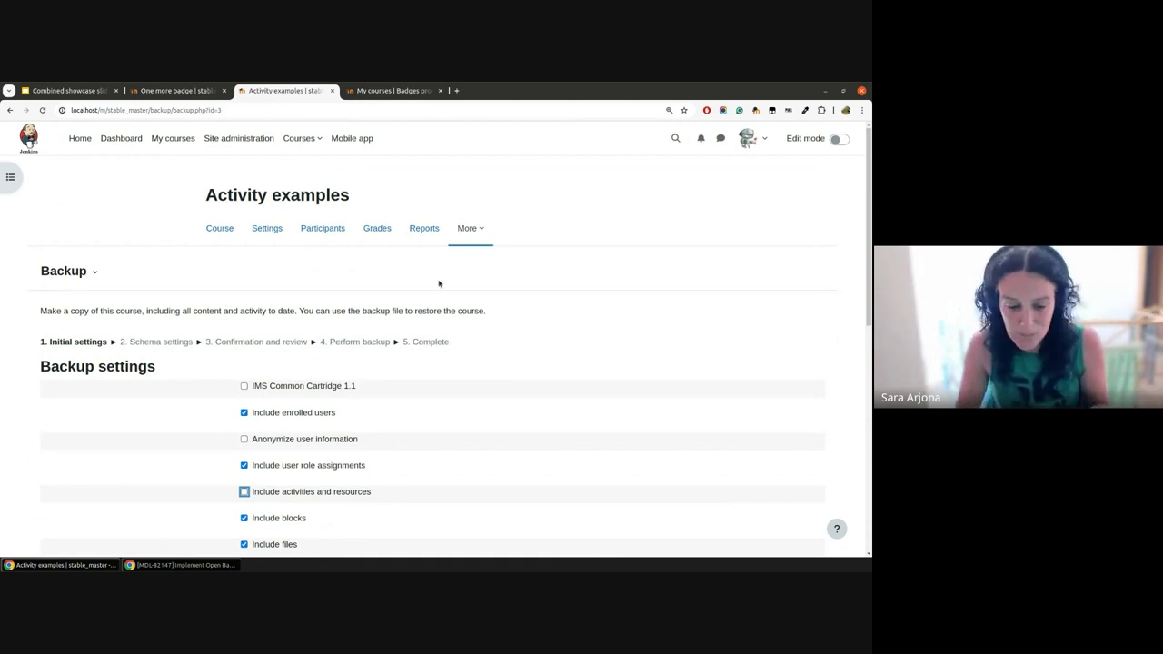
Switch to the Badges project site and open badge management for the Cross-cultural Communication course.
click(374, 92)
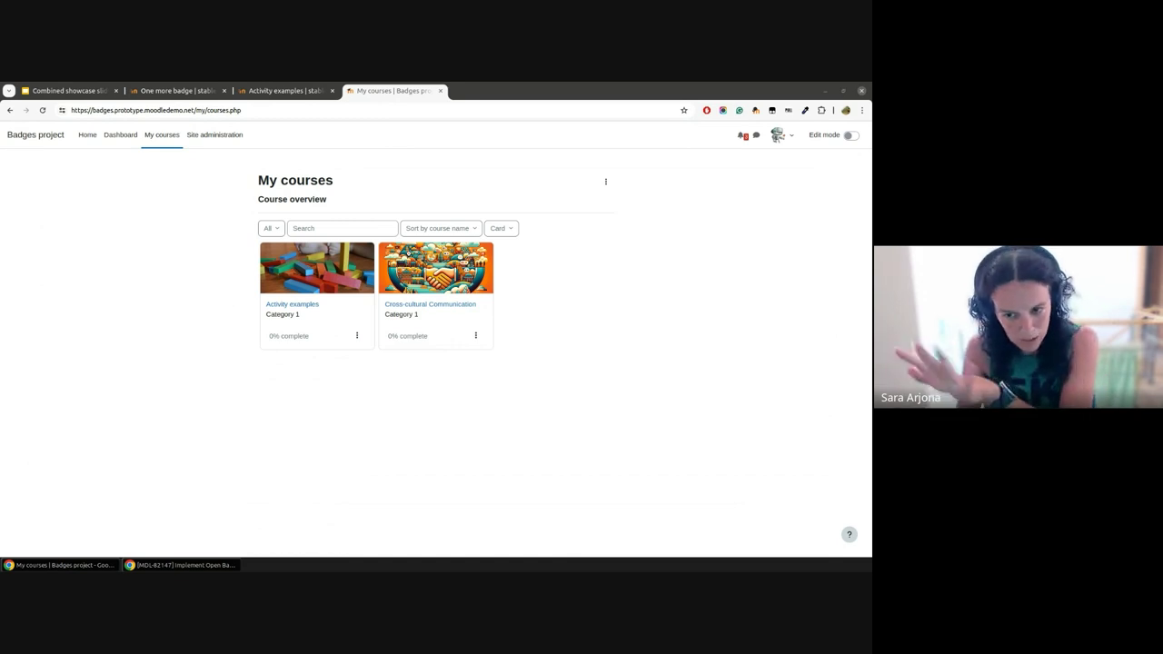
click(441, 305)
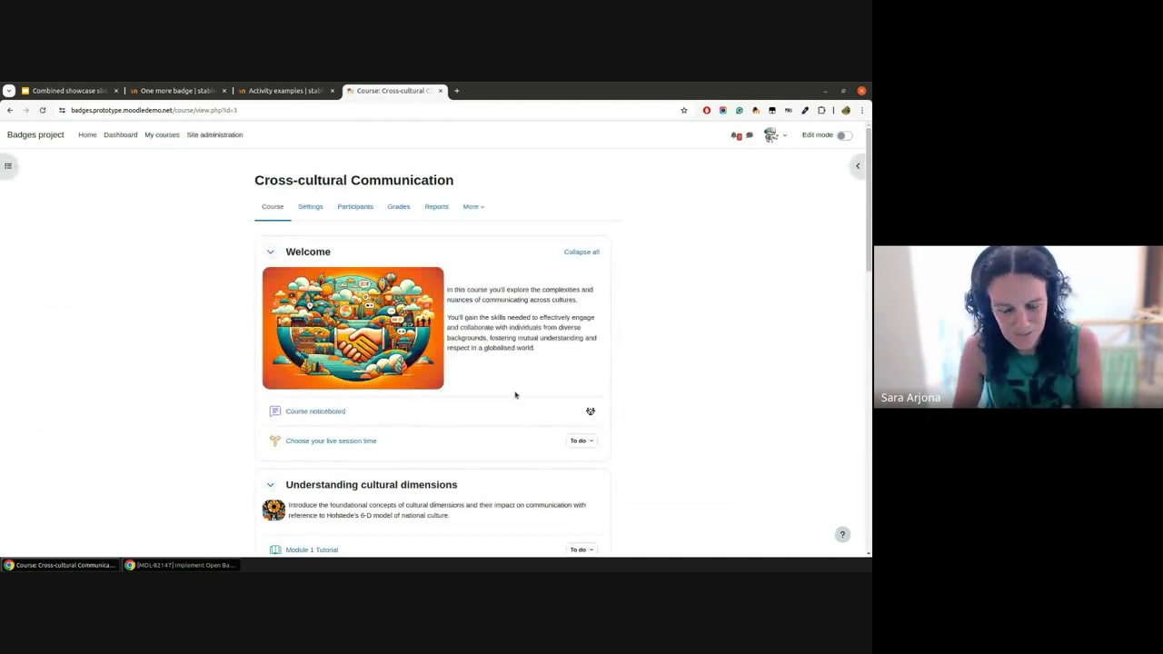
click(476, 212)
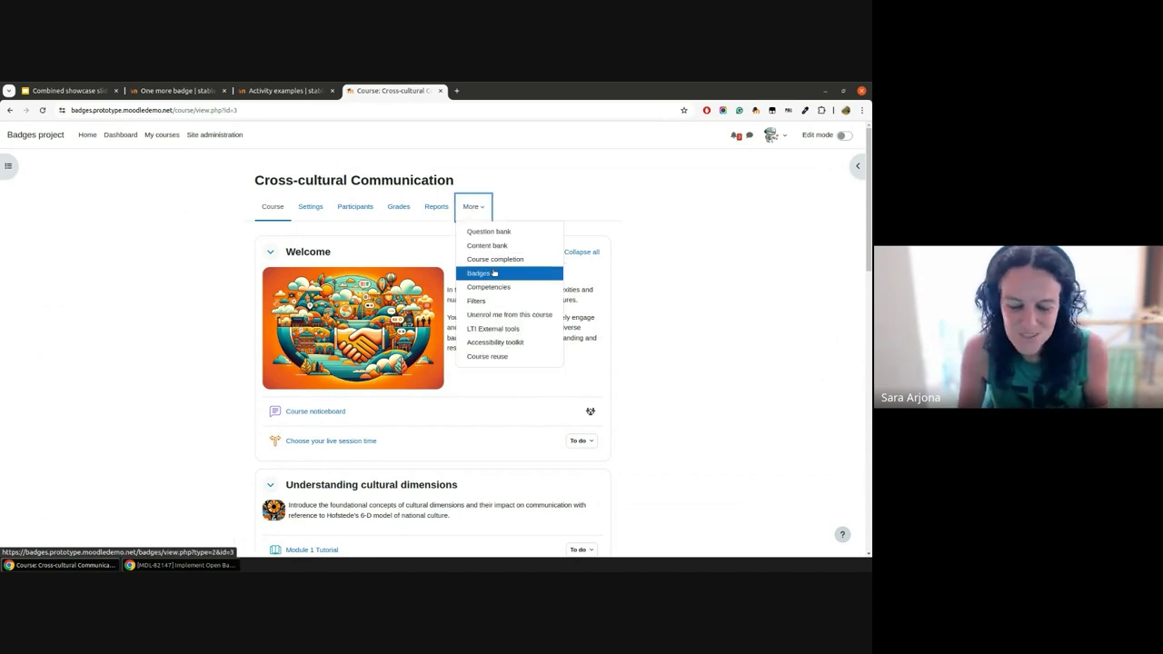
click(493, 273)
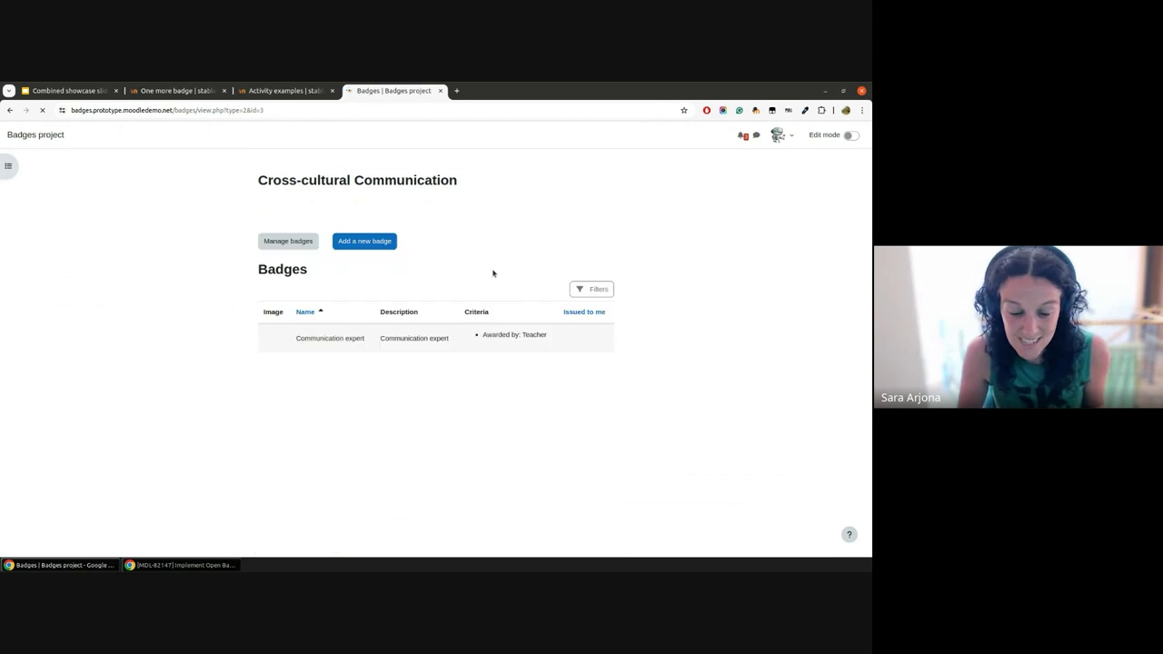
click(288, 241)
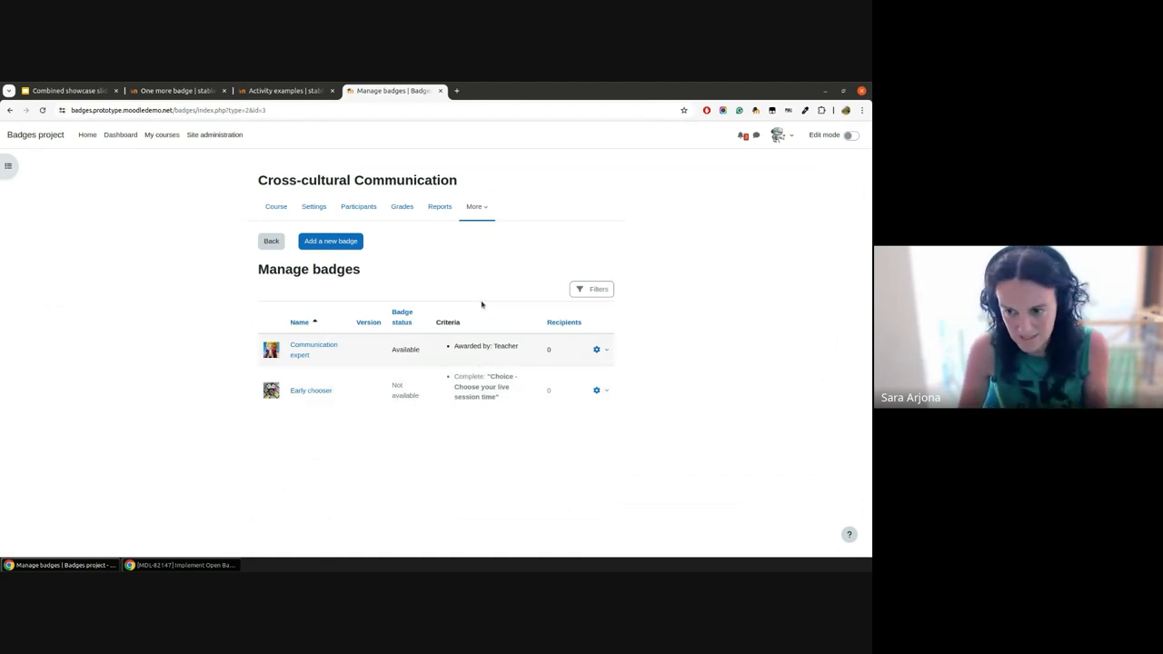
click(476, 206)
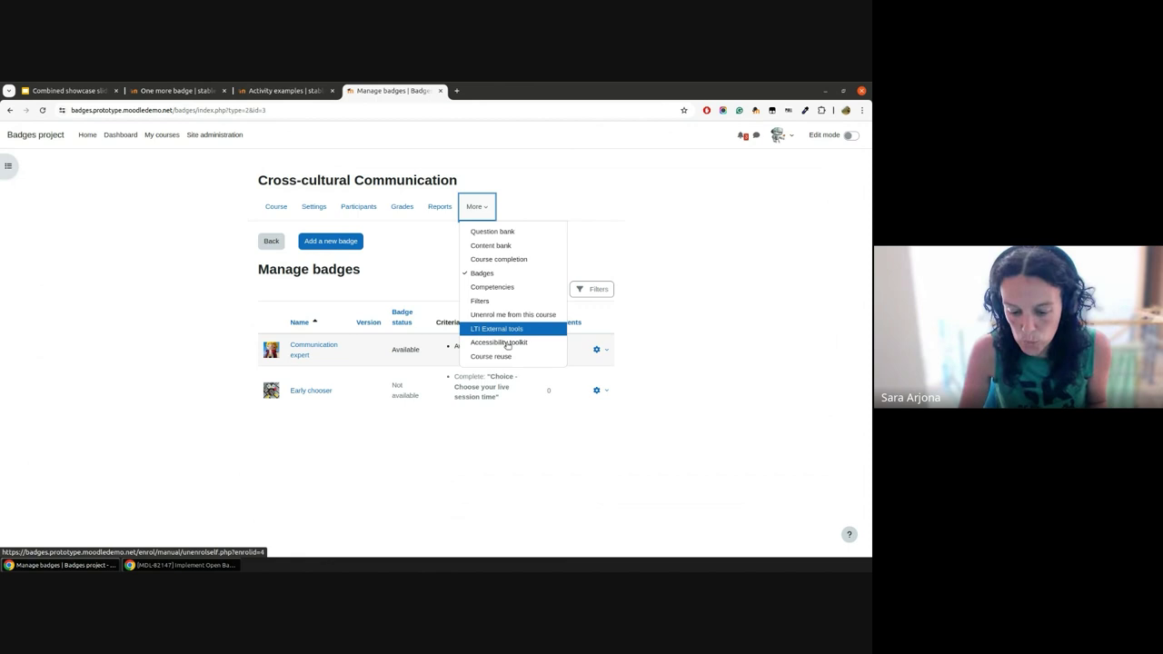
click(670, 414)
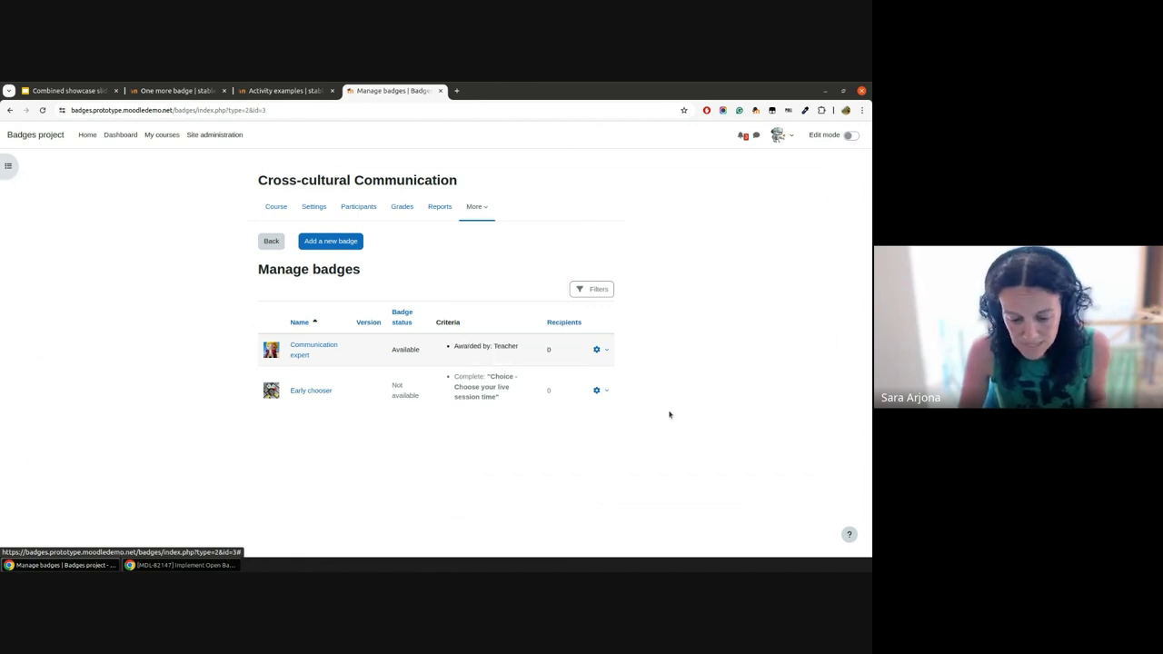
drag(337, 398, 289, 392)
click(363, 382)
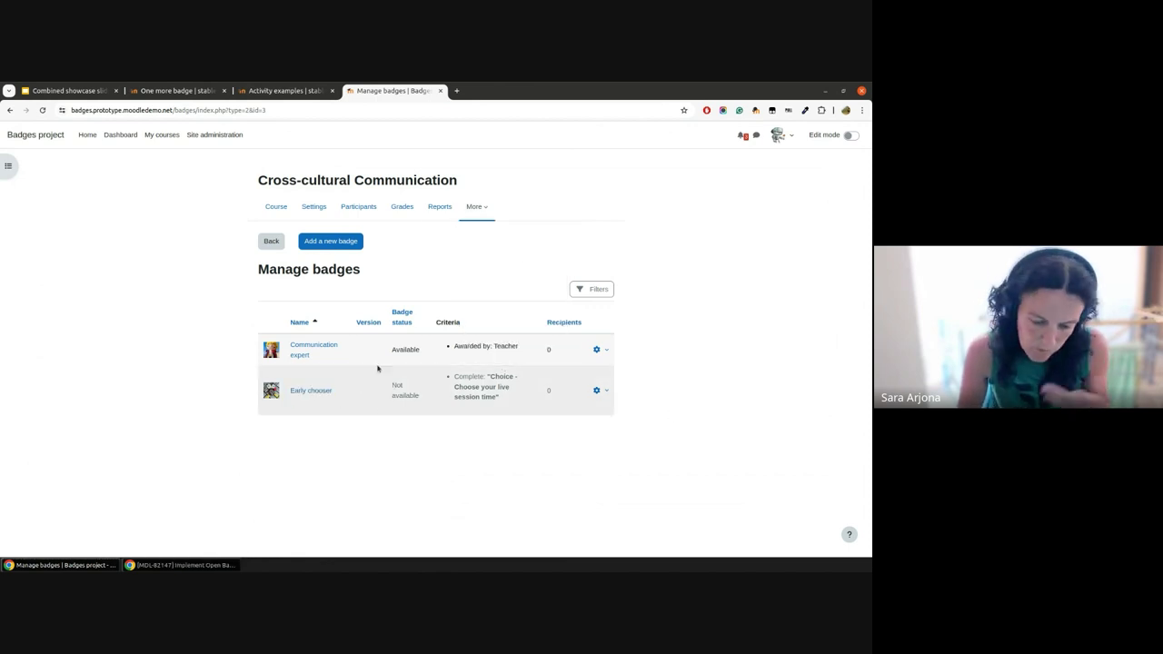
Start a copy of the Cross-cultural Communication course with both the full name and short name set to "Demo".
click(475, 206)
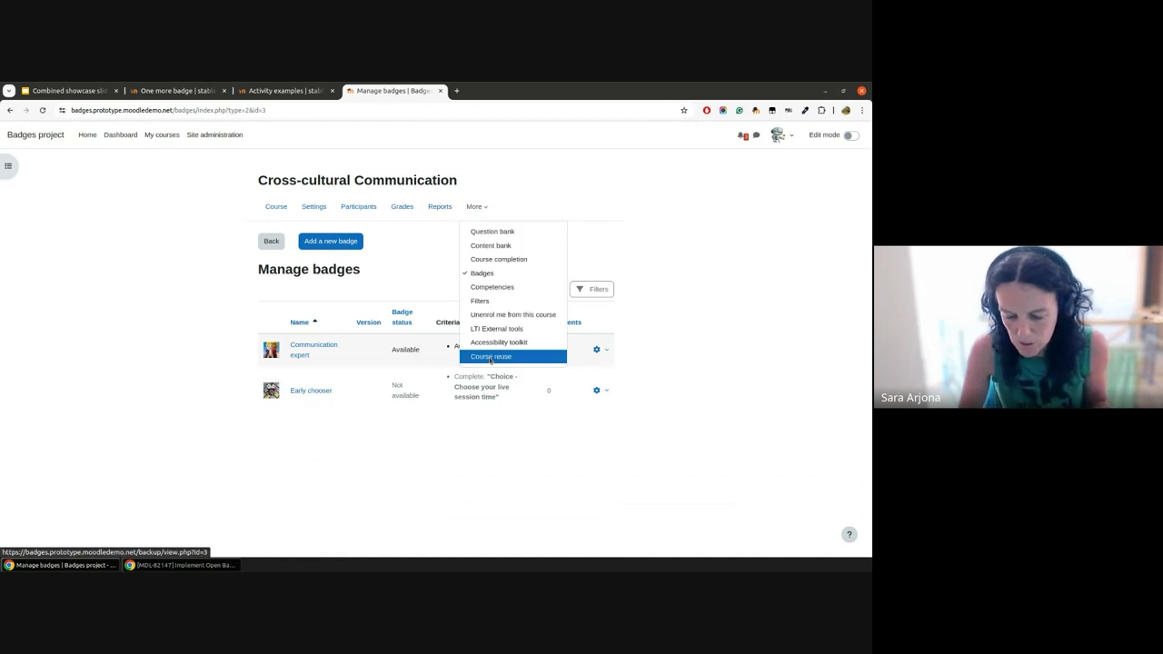
click(490, 357)
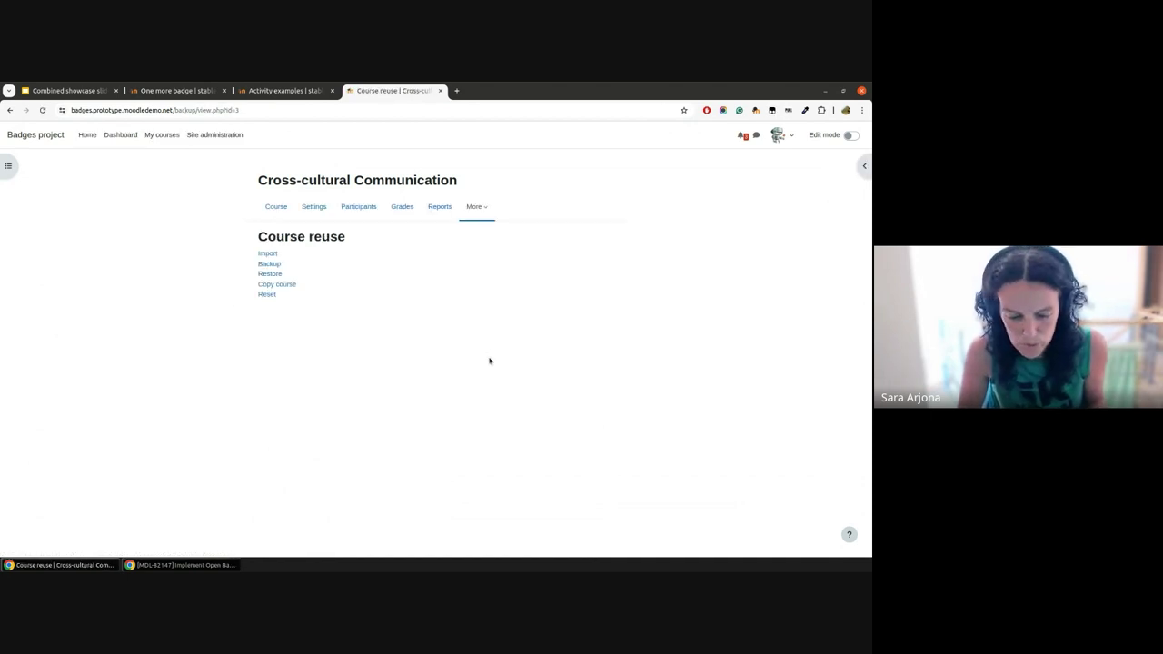
click(277, 286)
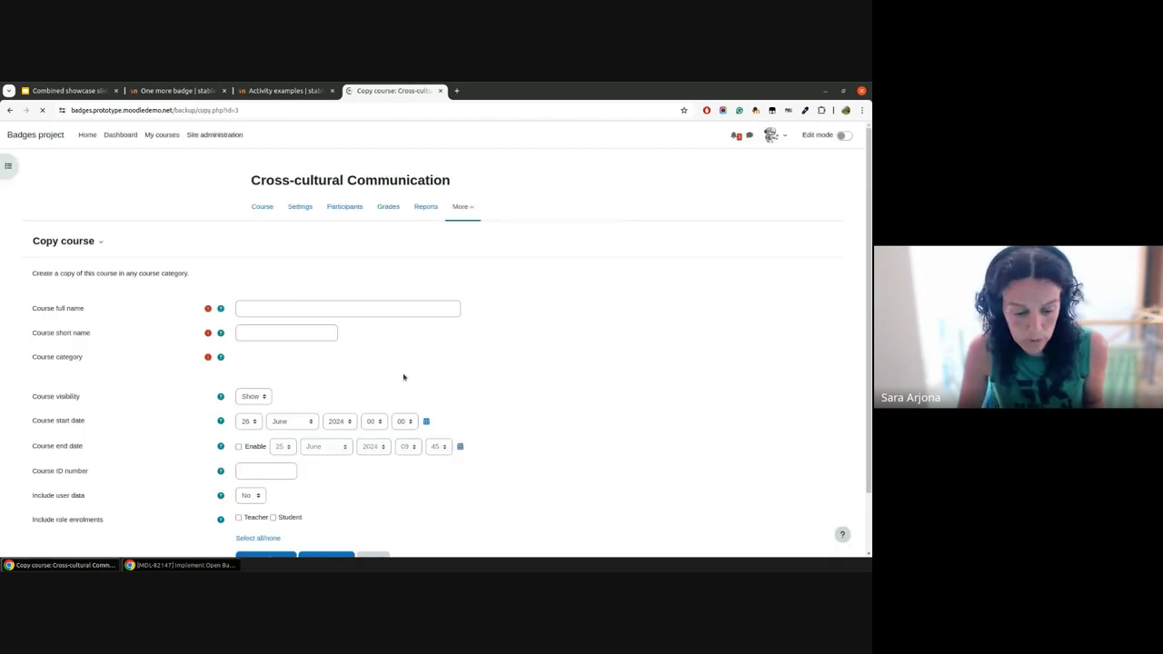
scroll(403, 376, down, 1)
click(327, 253)
text(Demo)
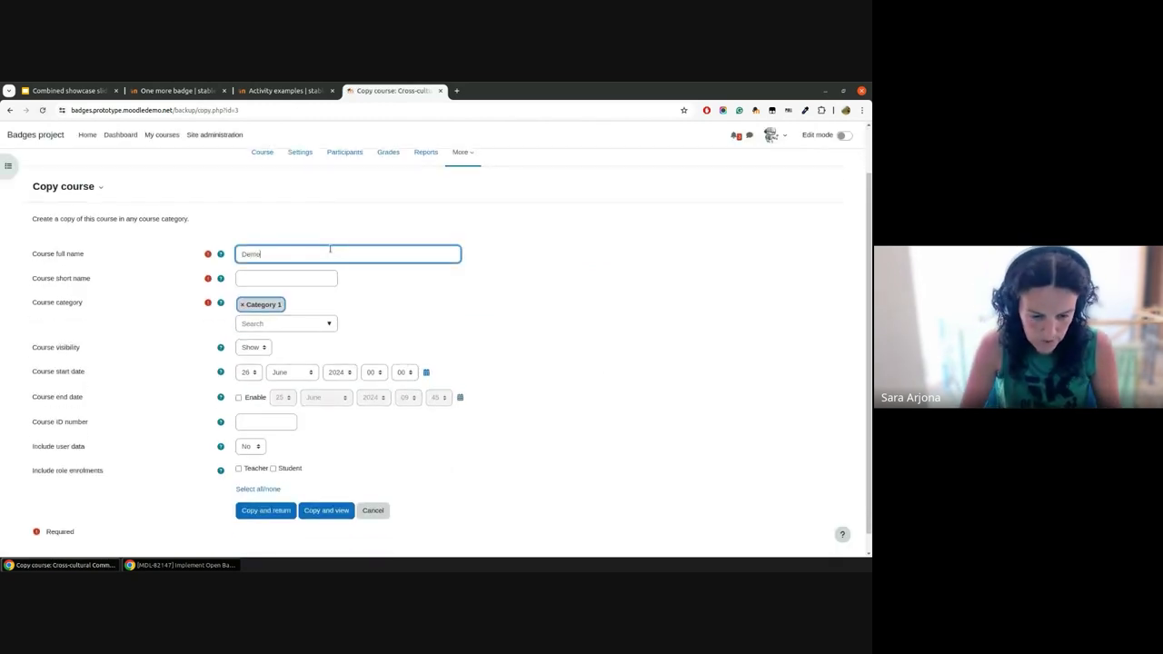
click(312, 271)
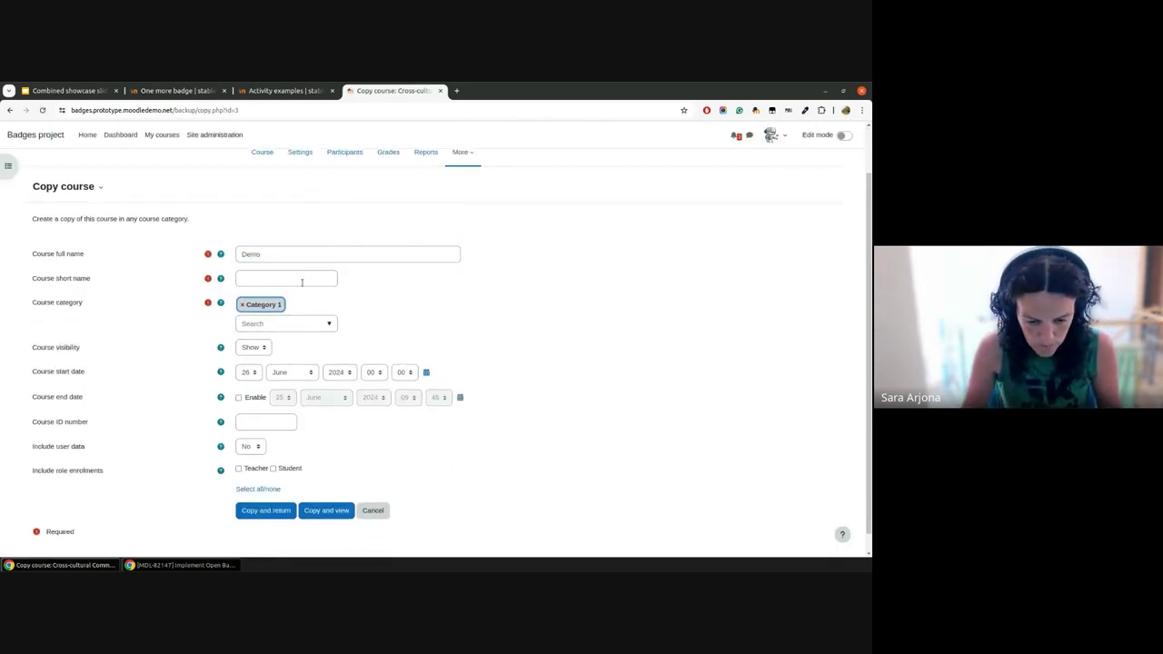
click(302, 282)
text(Demo)
Set the copy's start date to 12 June 2024 and run the course copy with its progress shown.
click(248, 371)
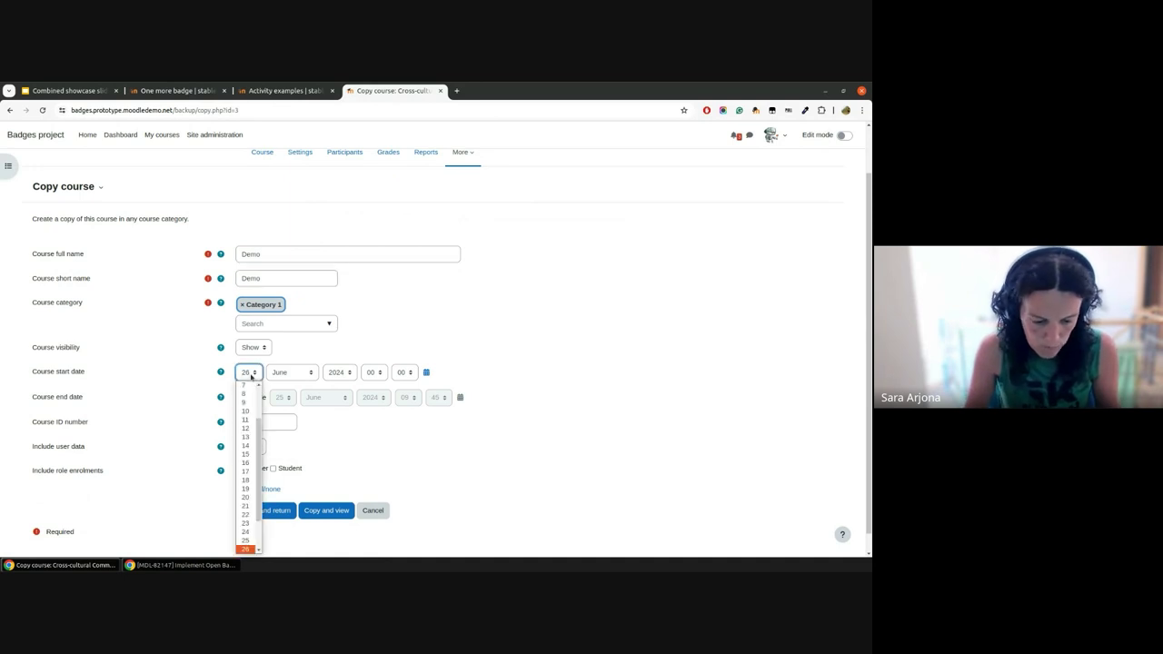
click(247, 423)
scroll(530, 362, down, 1)
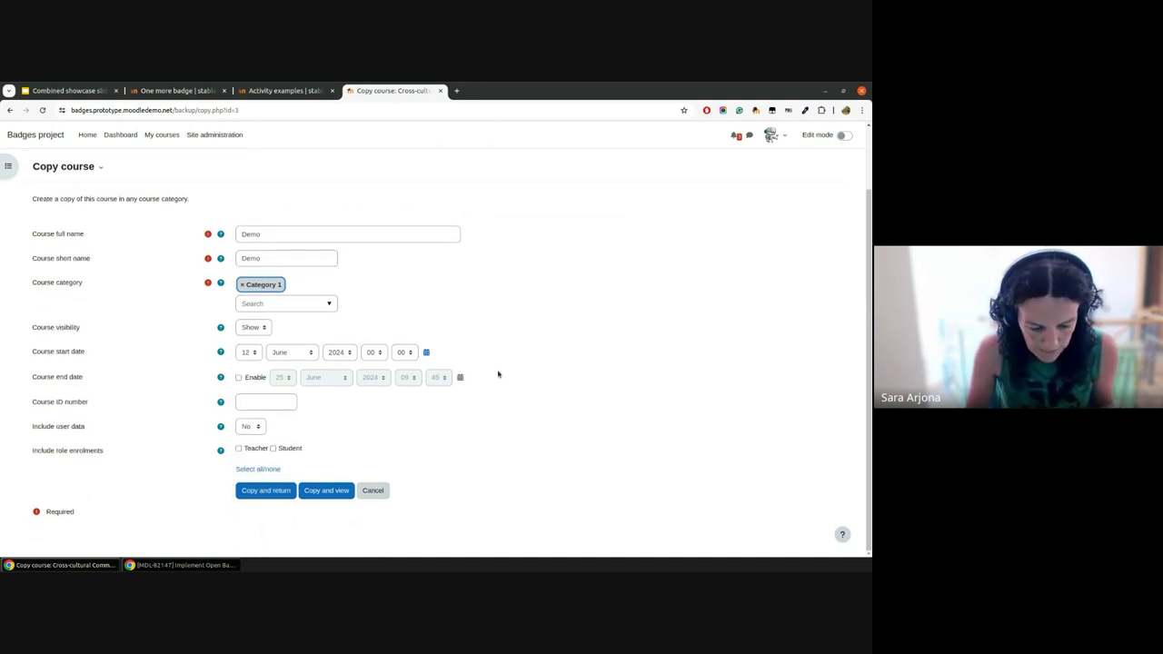
click(318, 491)
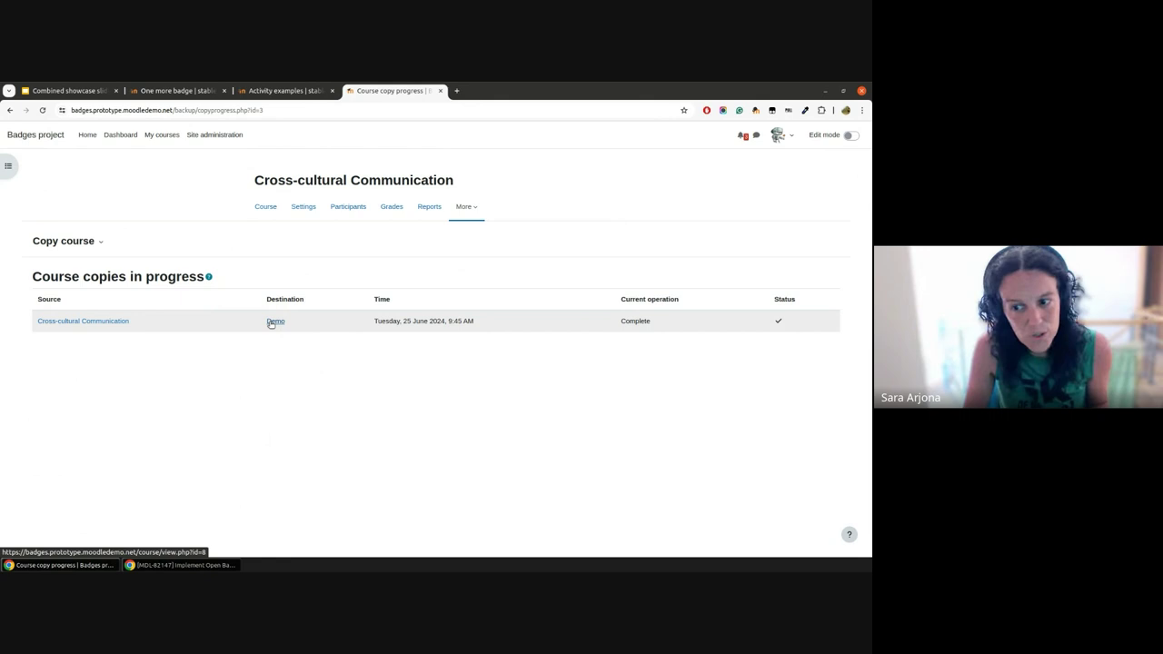
Open the copied Demo course and go to its badges page.
click(274, 322)
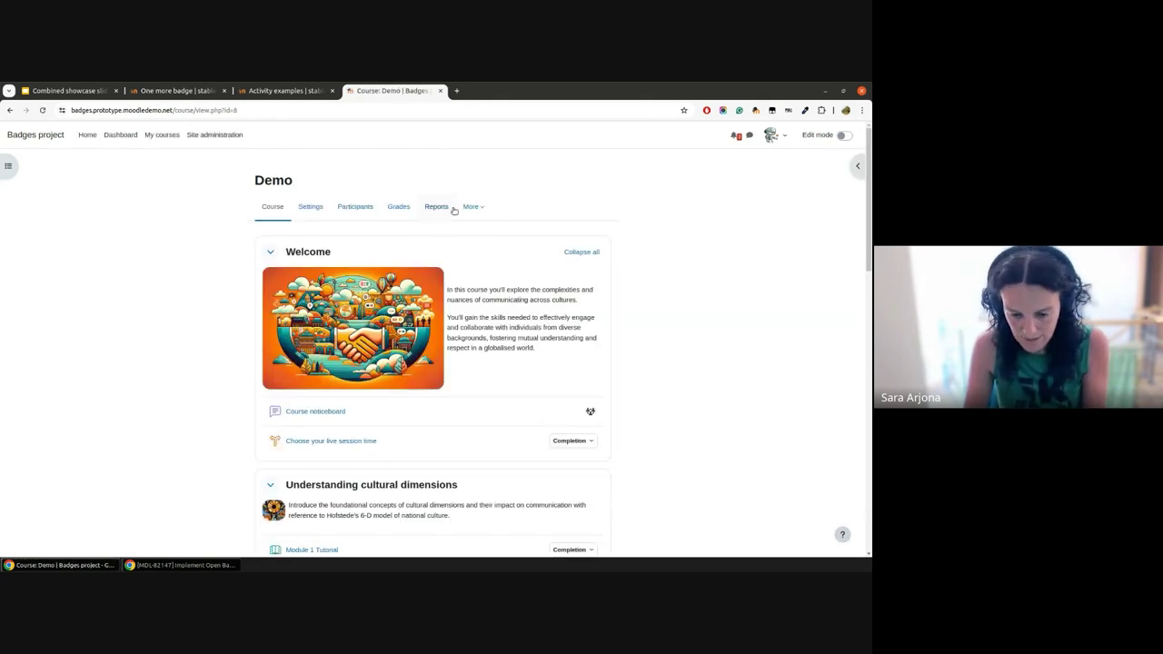
click(473, 207)
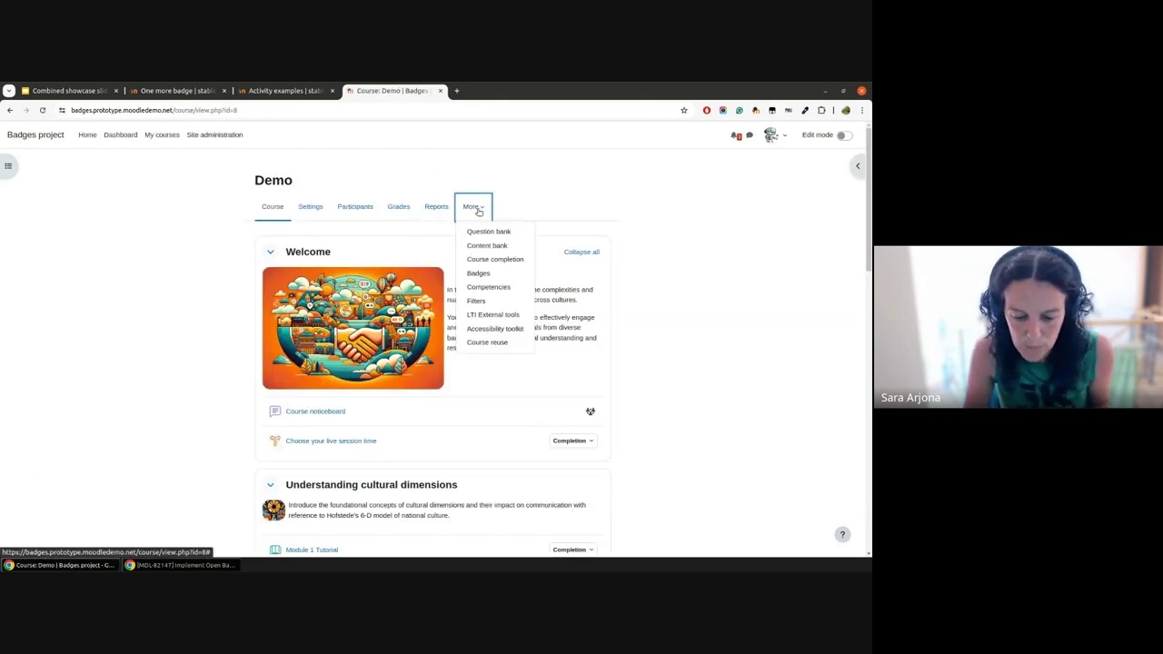
click(481, 273)
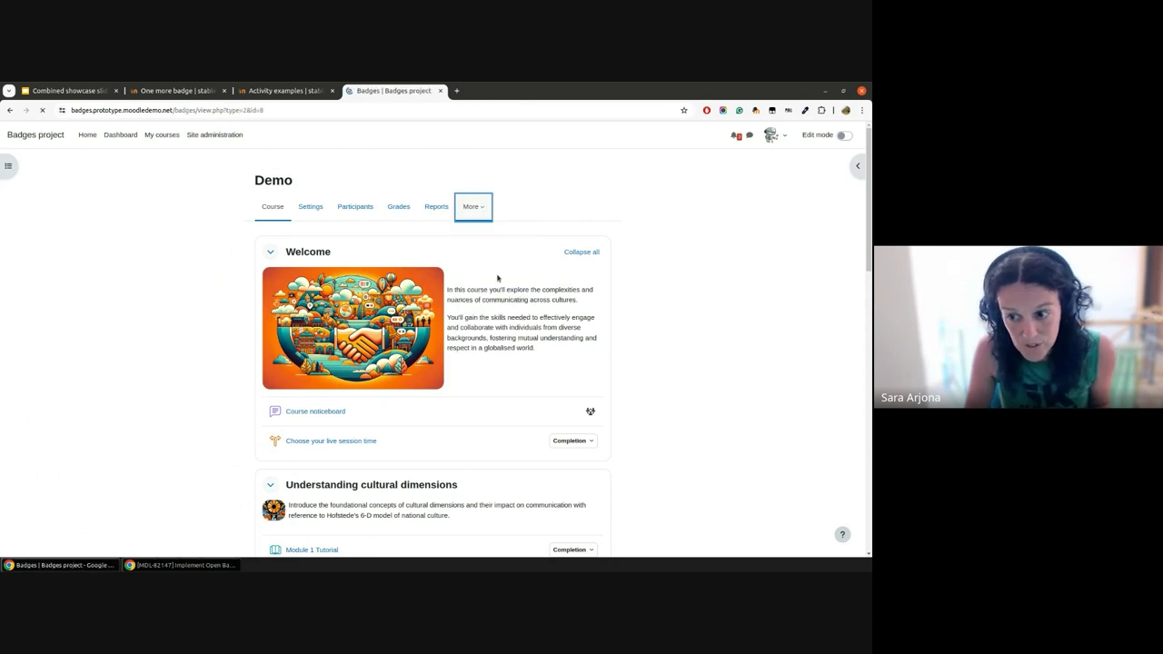
Open badge management for the Demo course, and start an import into it from the Cross-cultural Communication course.
click(297, 243)
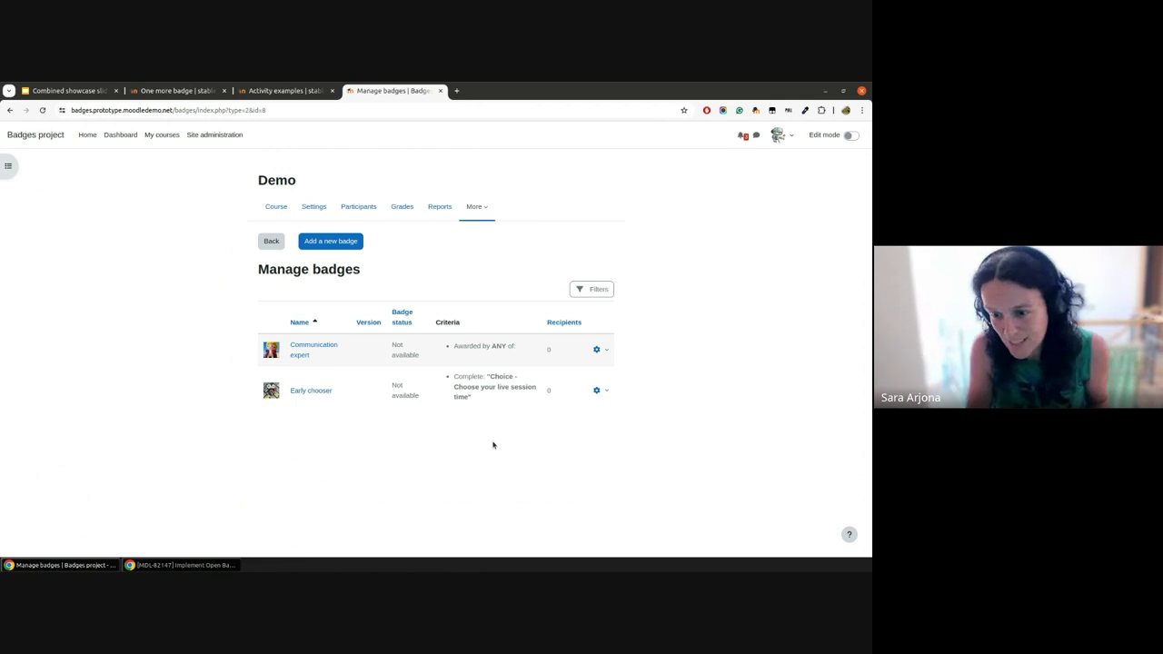
click(471, 212)
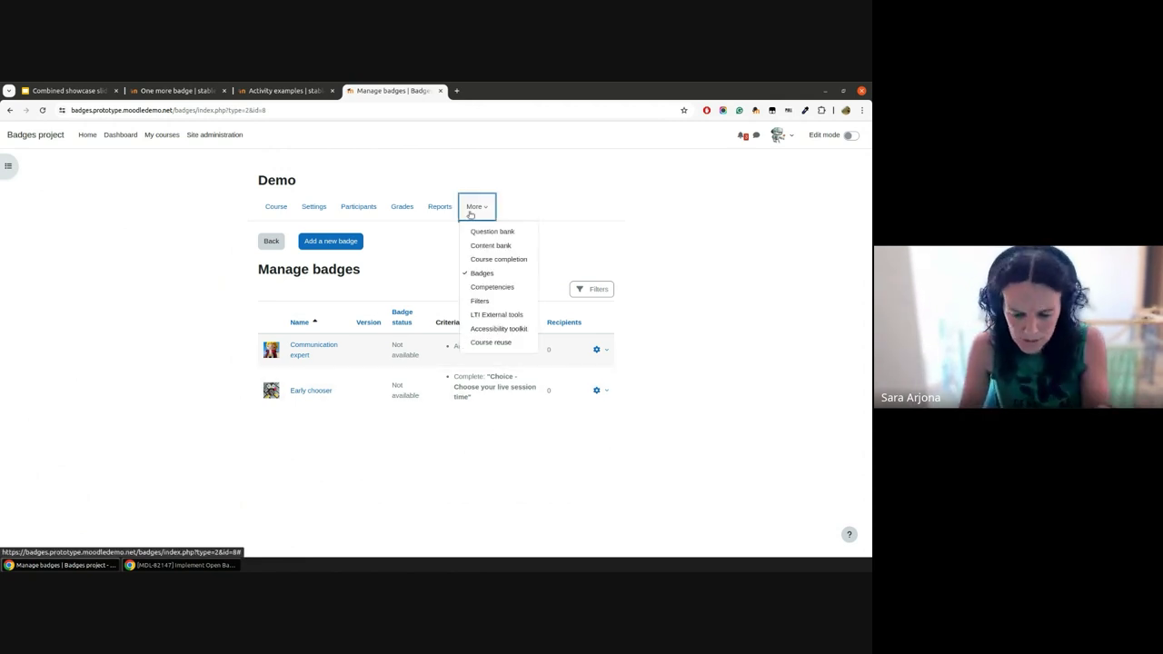
click(493, 343)
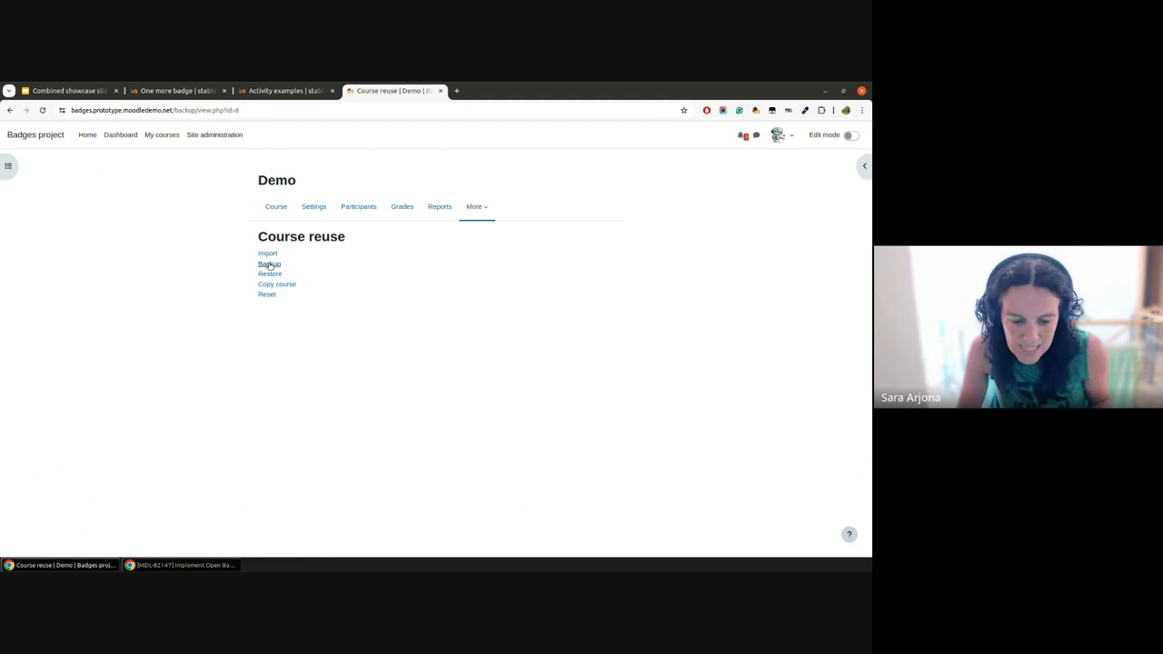
click(268, 253)
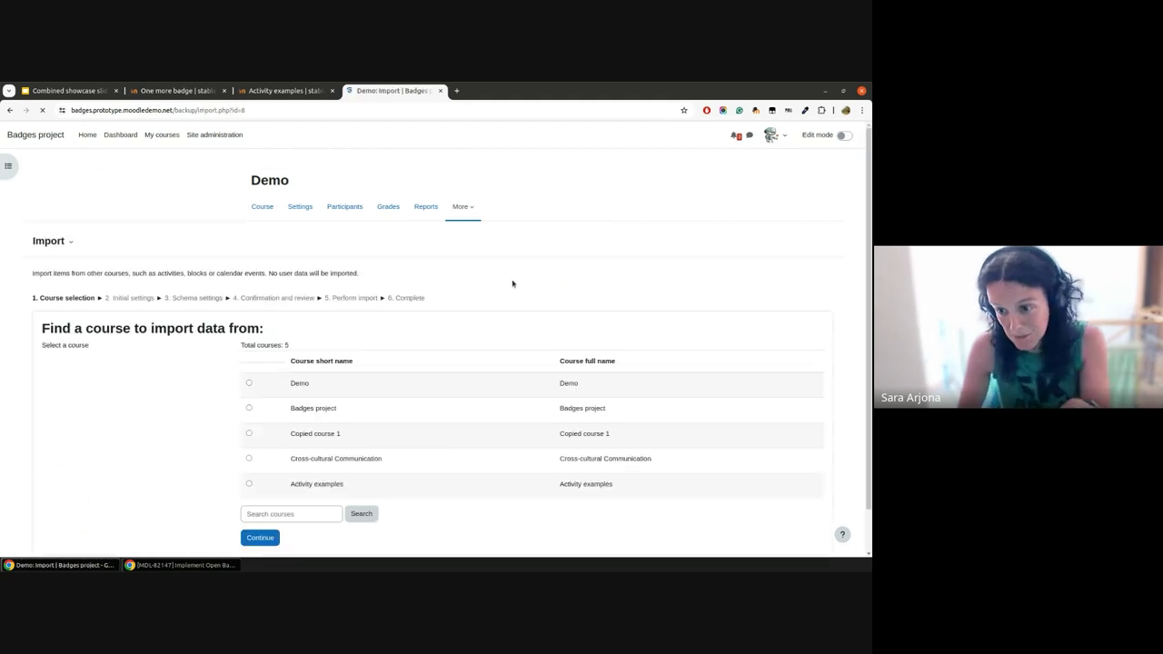
scroll(346, 337, down, 1)
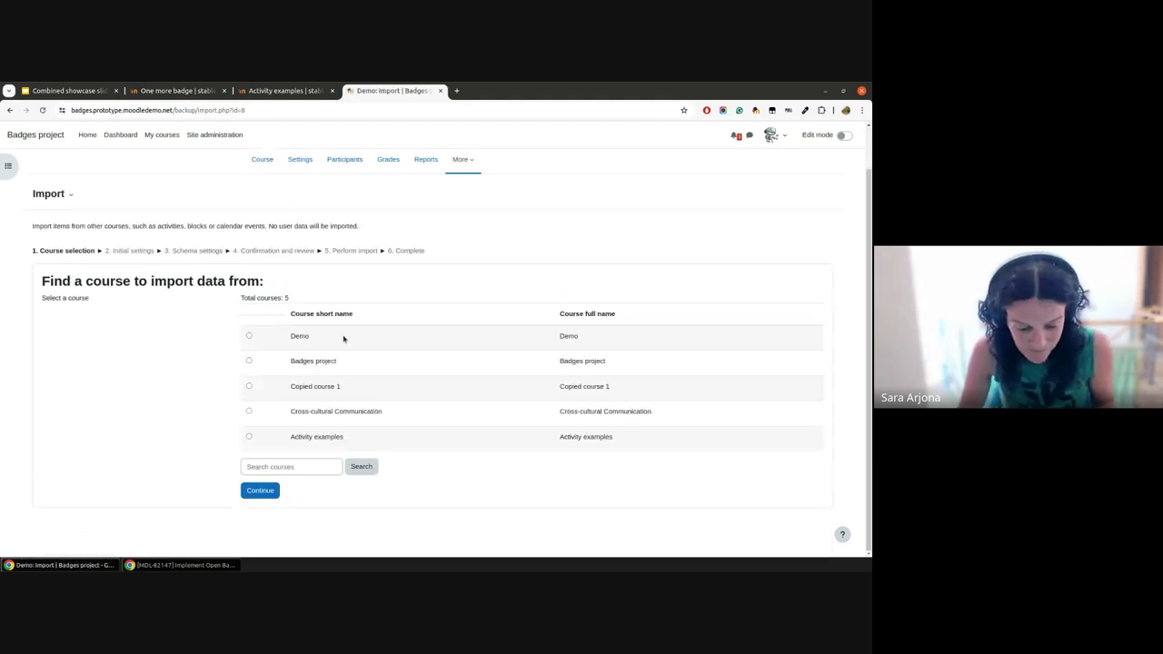
click(249, 410)
click(260, 491)
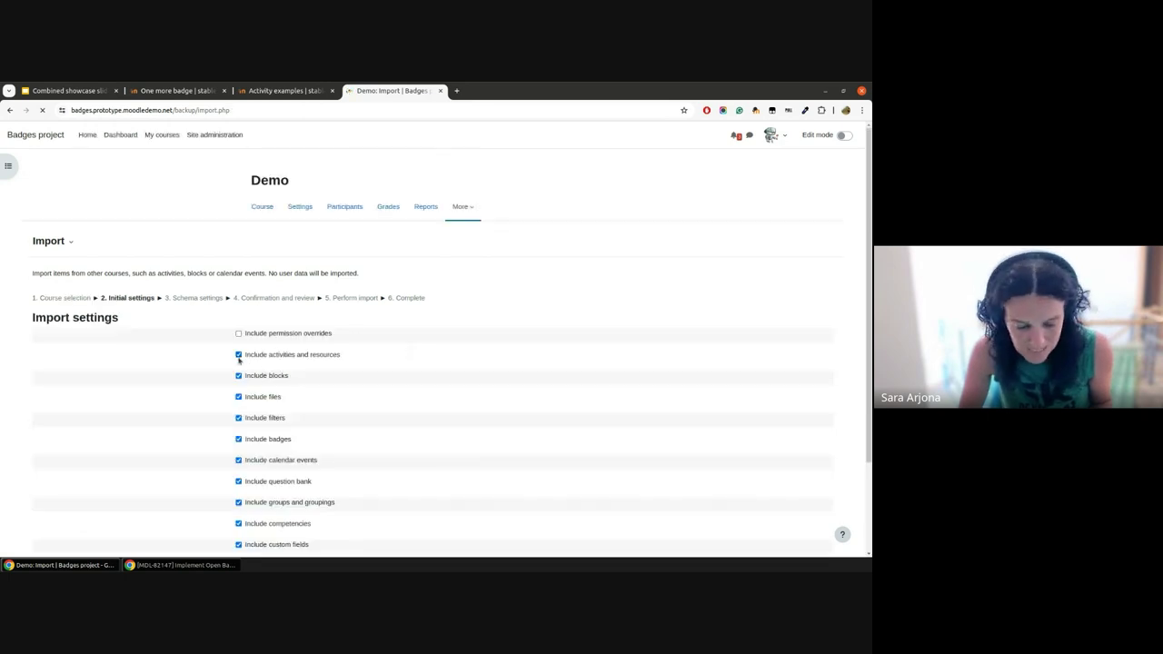
Exclude every selected import setting except badges, from activities and resources through legacy course files.
click(238, 355)
click(238, 375)
scroll(257, 318, down, 2)
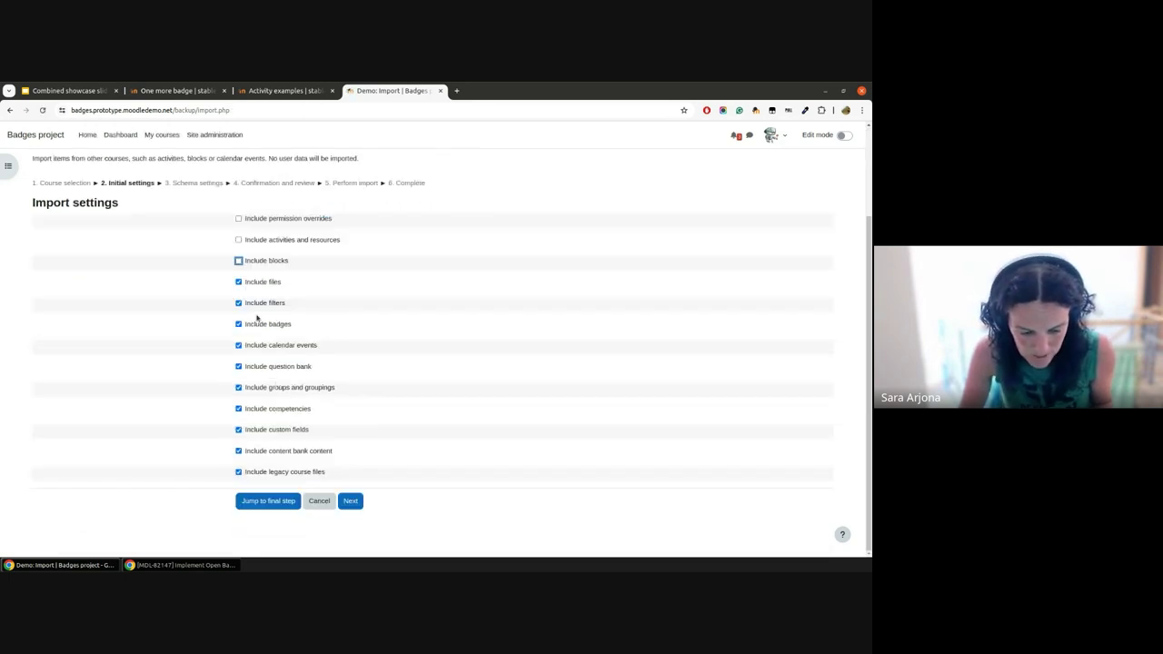
click(238, 282)
click(238, 303)
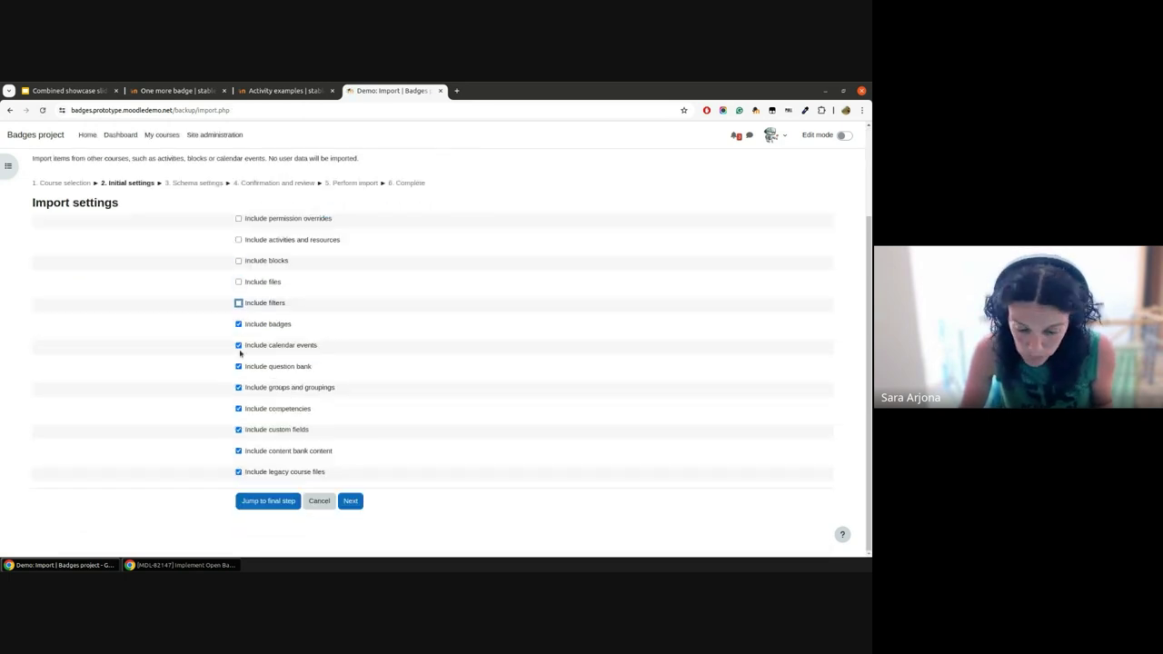
click(238, 345)
click(238, 366)
click(238, 387)
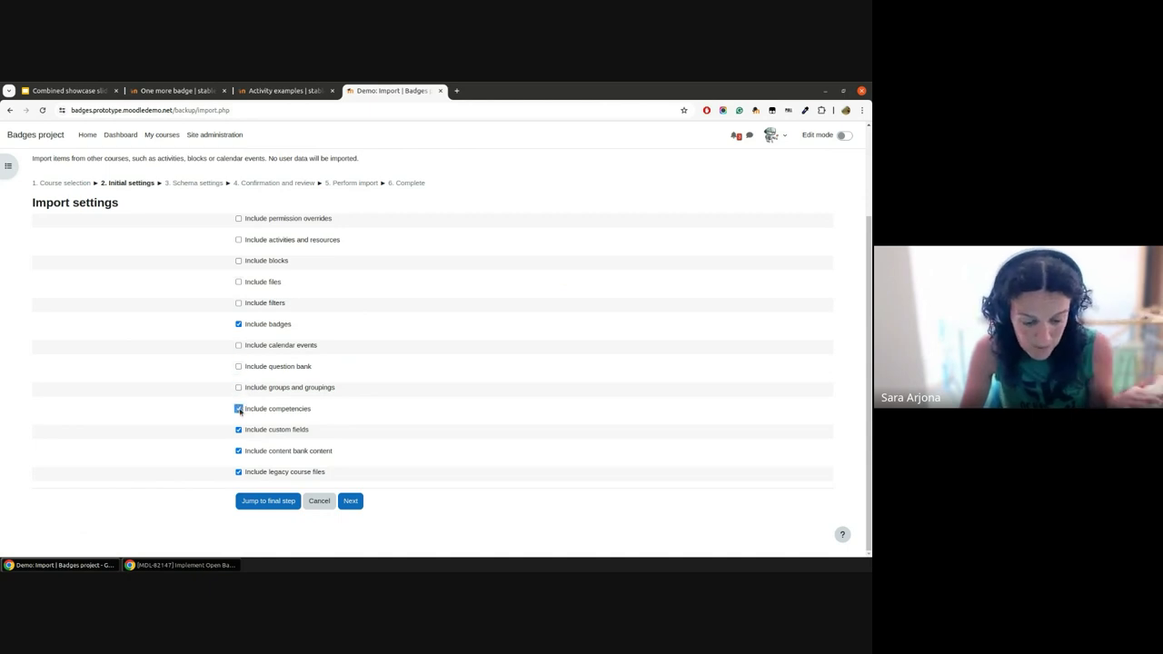
click(238, 408)
click(238, 430)
click(238, 450)
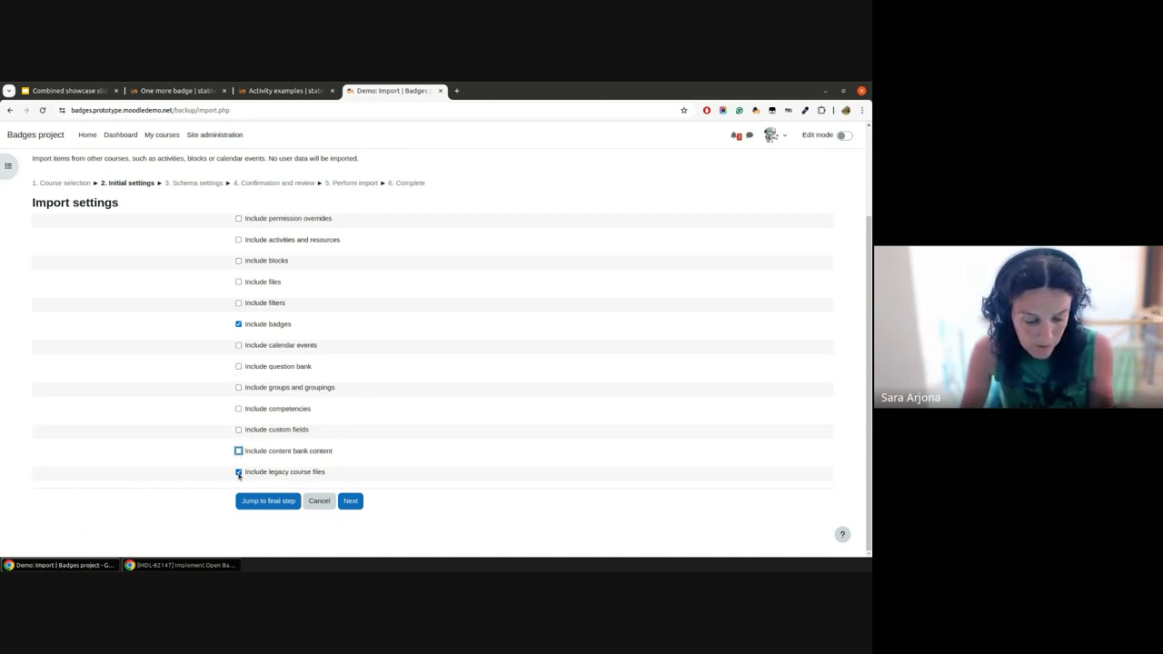
click(238, 471)
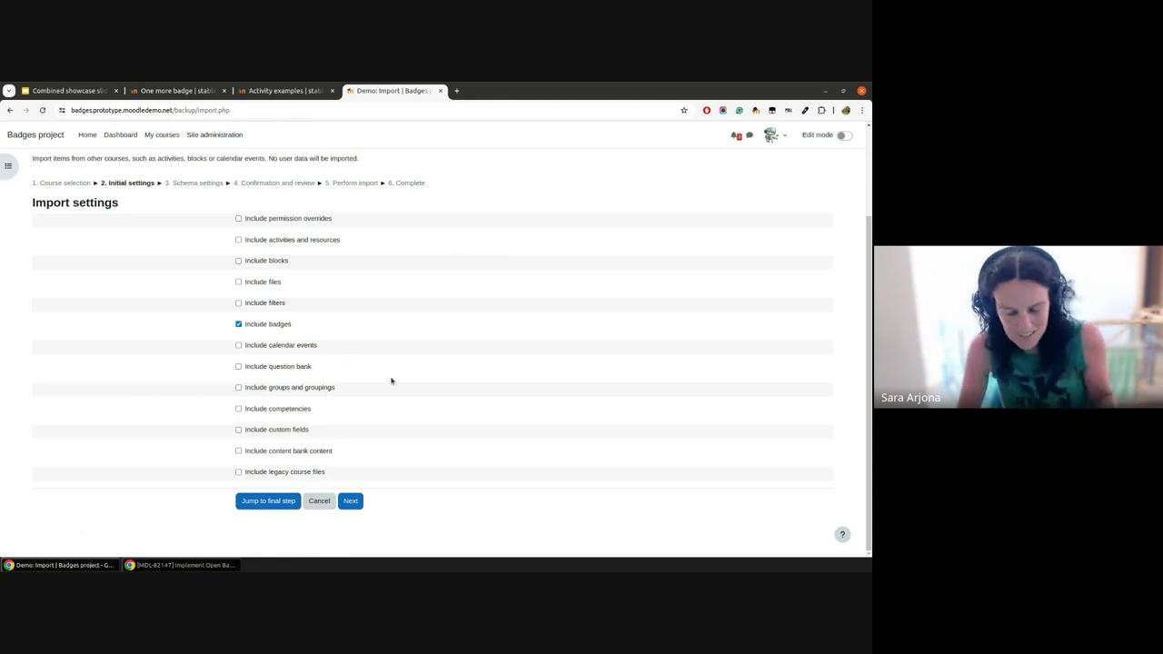
Run the badges-only import straight to the final step, and open the Demo course's badge management list.
click(239, 325)
click(268, 501)
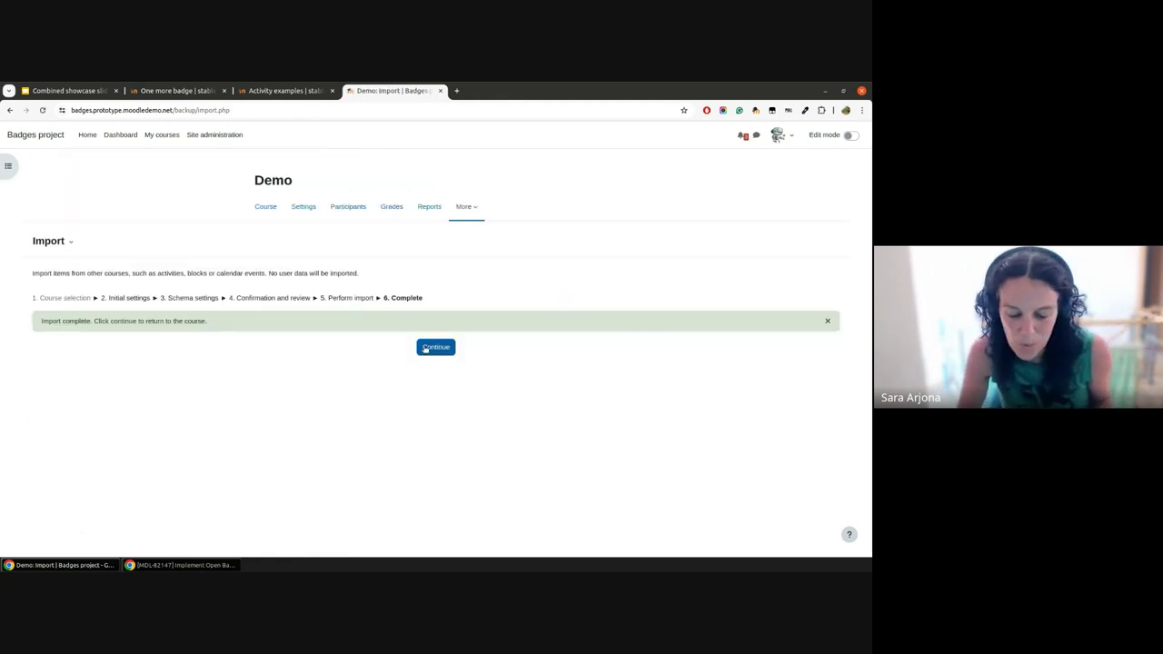
click(442, 349)
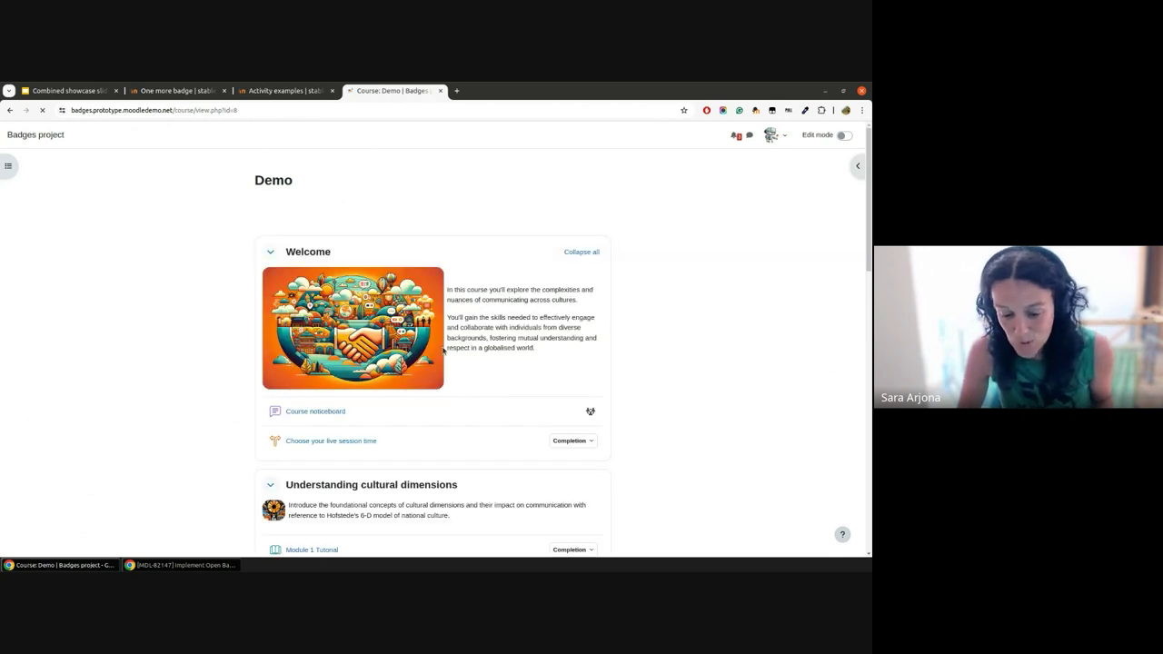
click(473, 206)
click(494, 273)
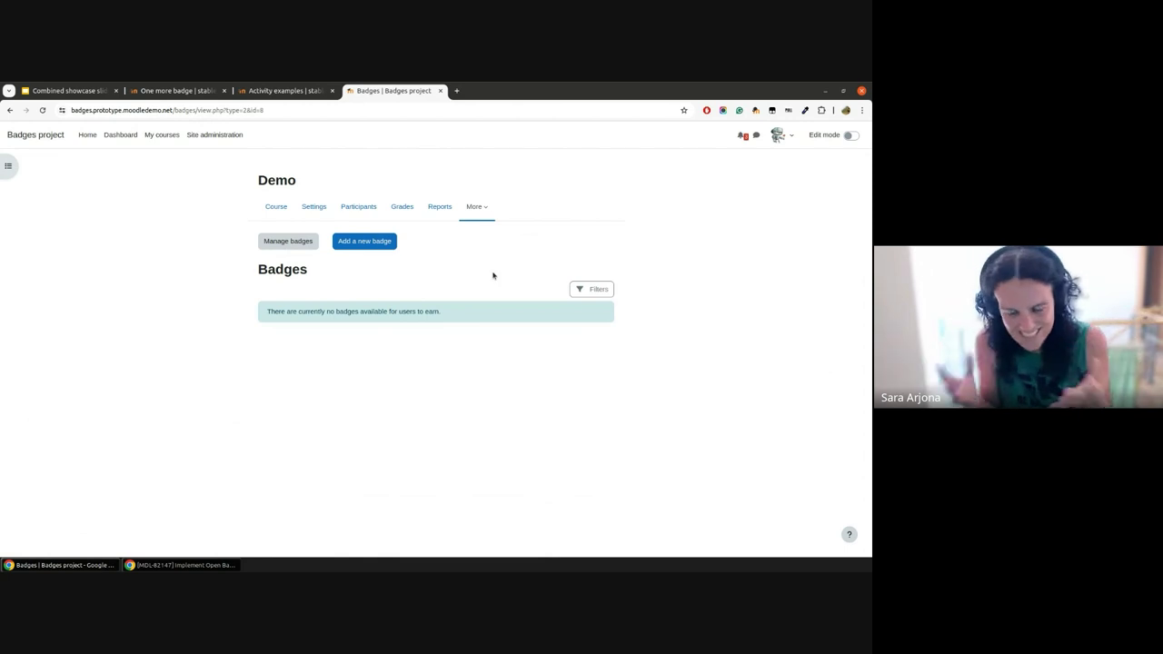
click(267, 246)
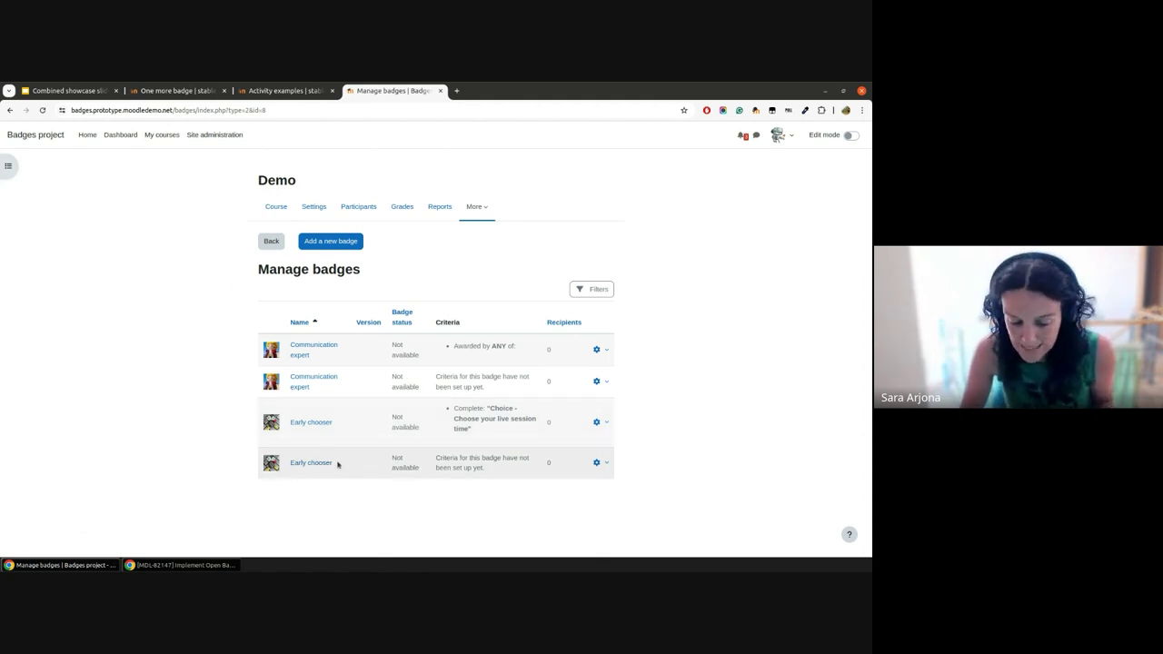
Edit the Early chooser badge without criteria, save it under its existing name, and return to the badge list.
drag(341, 468, 289, 464)
click(595, 462)
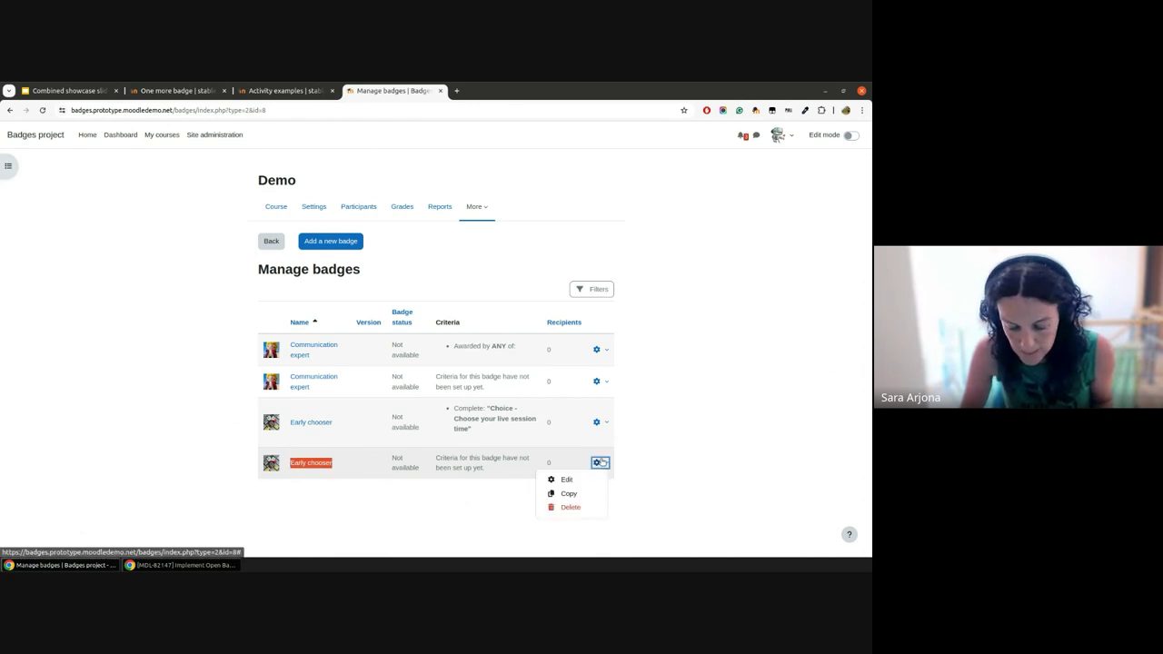
click(562, 477)
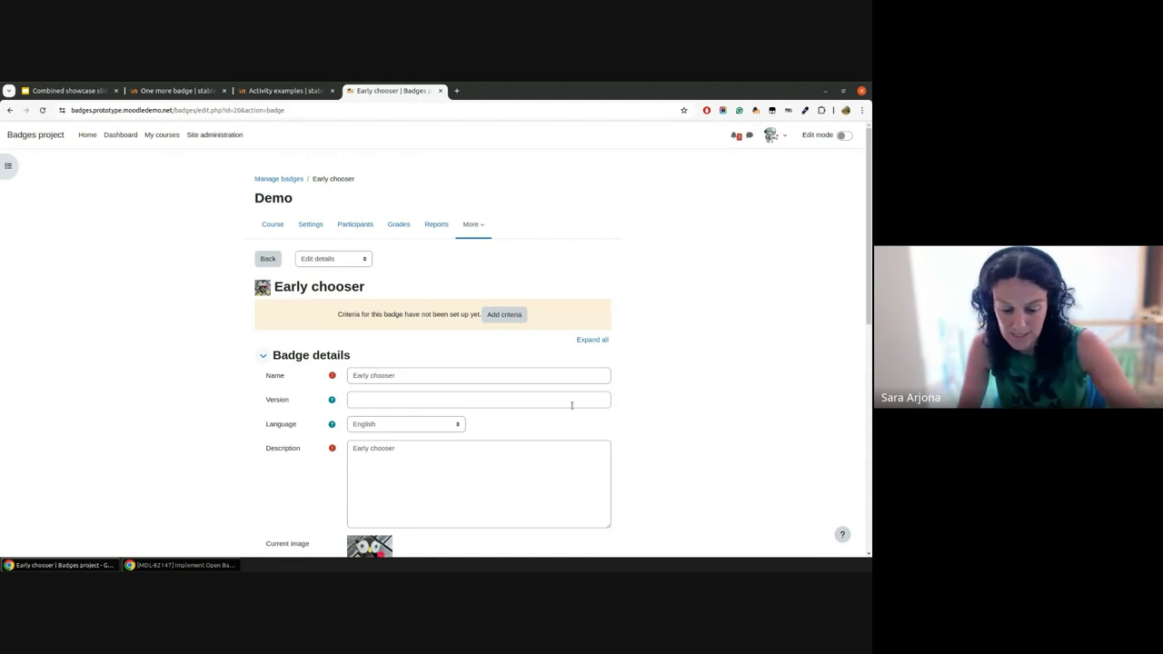
scroll(571, 405, down, 5)
scroll(572, 405, down, 2)
click(373, 488)
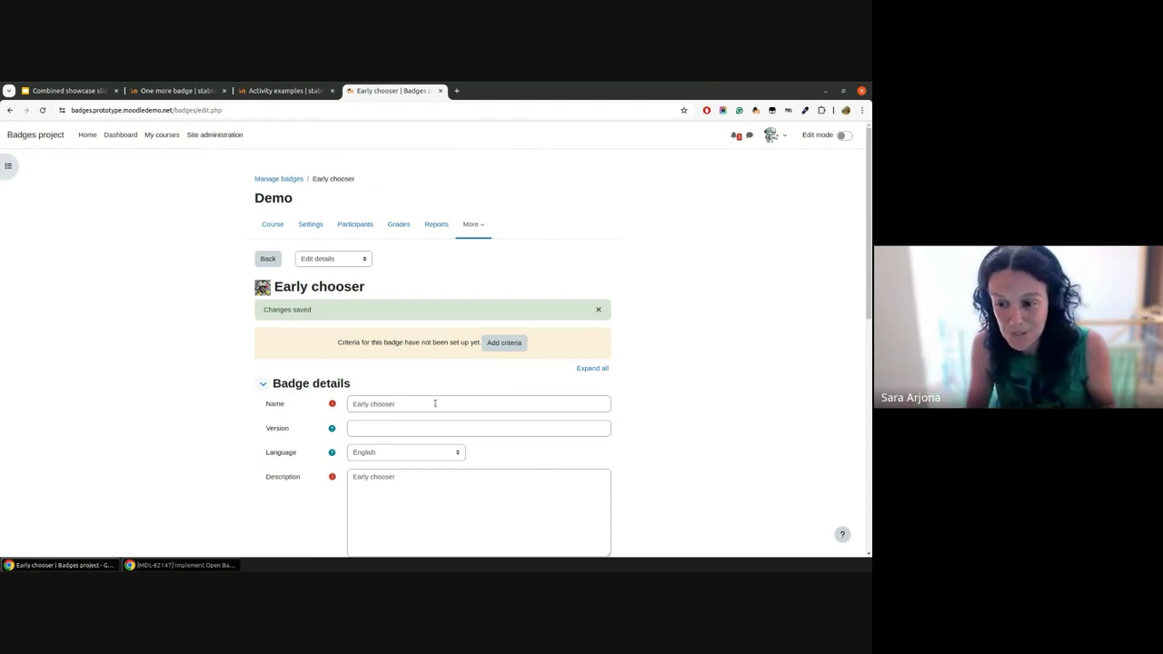
click(273, 261)
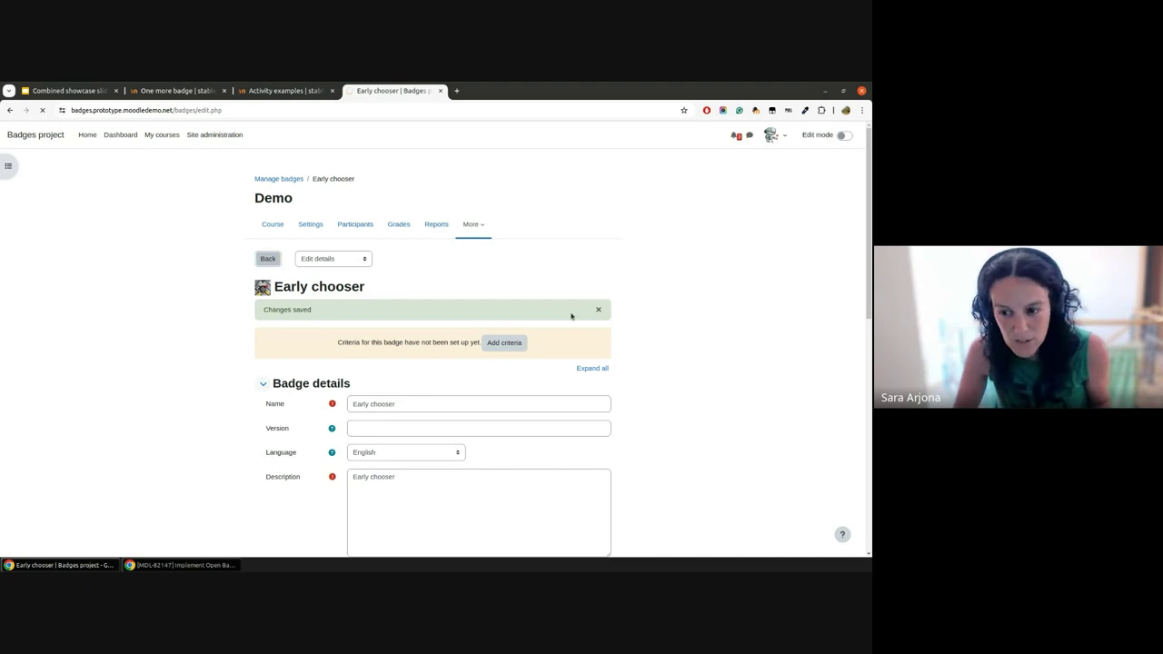
Switch to the stable_master site and look over the badge management list of the Activity examples course.
click(188, 91)
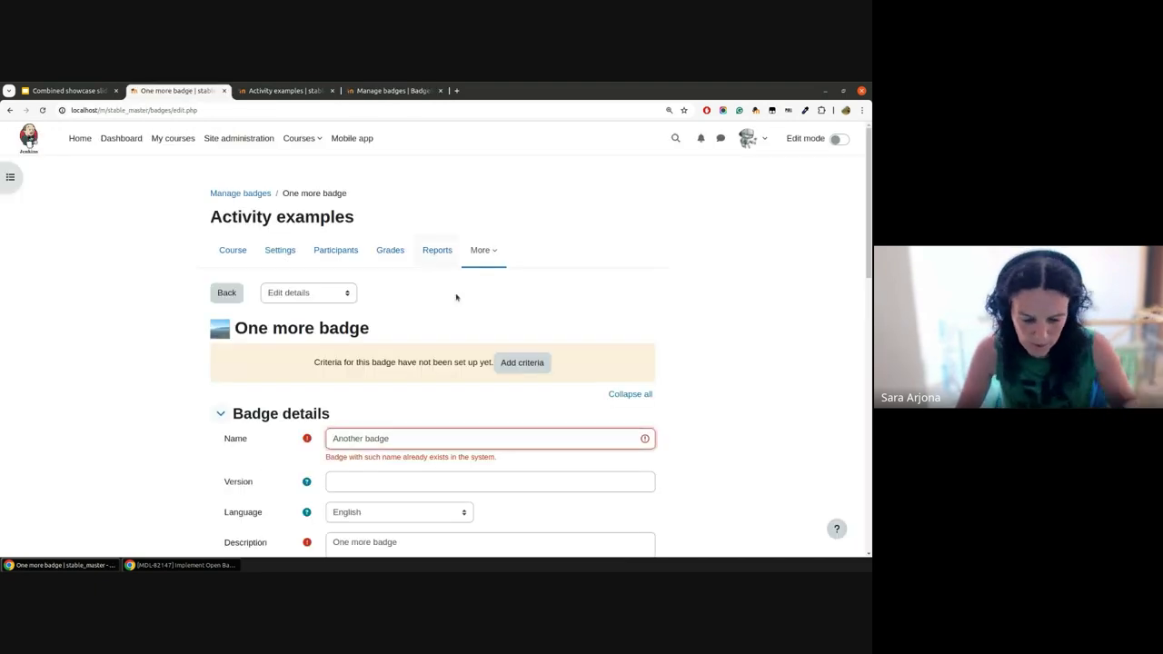
click(218, 293)
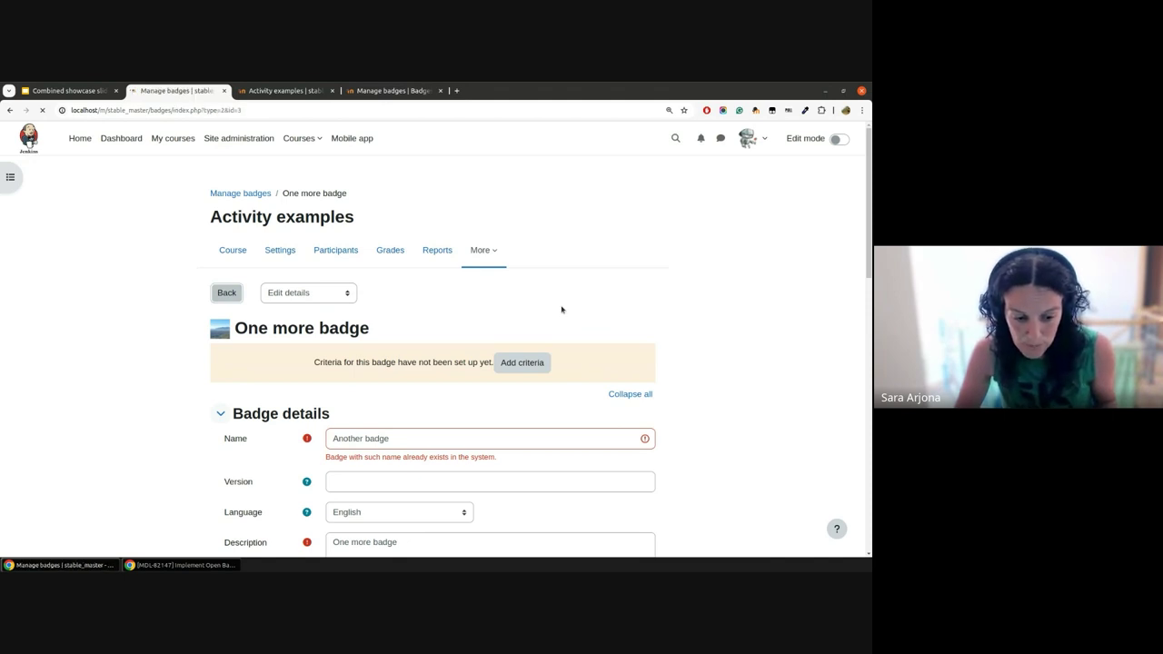
scroll(566, 331, down, 5)
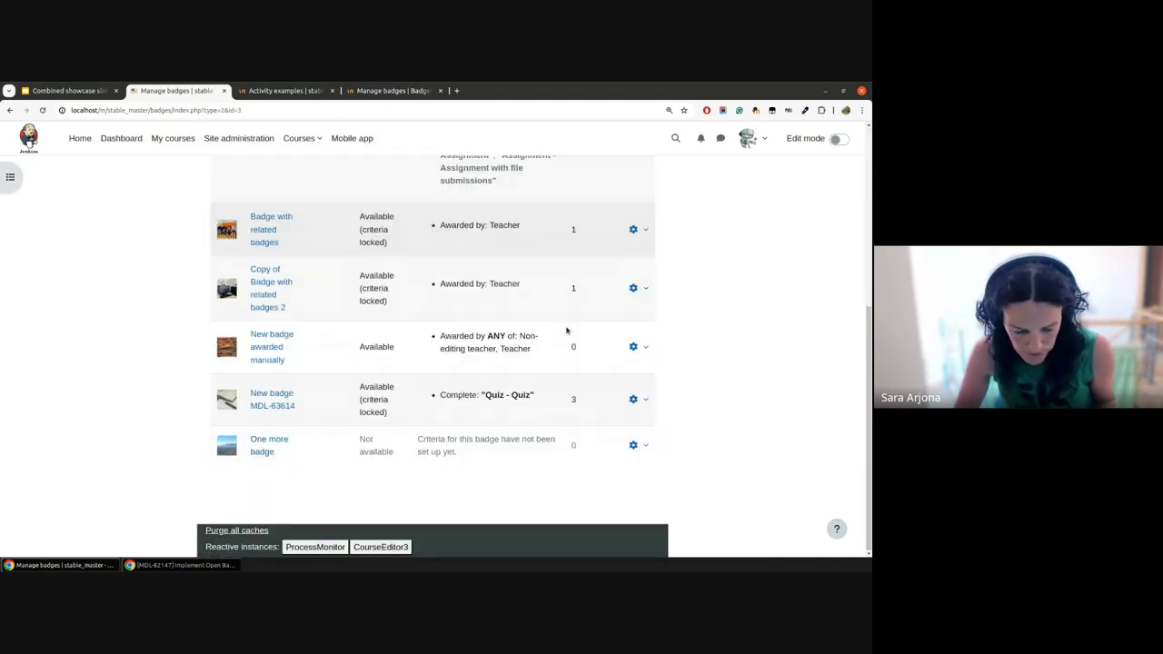
scroll(566, 331, up, 5)
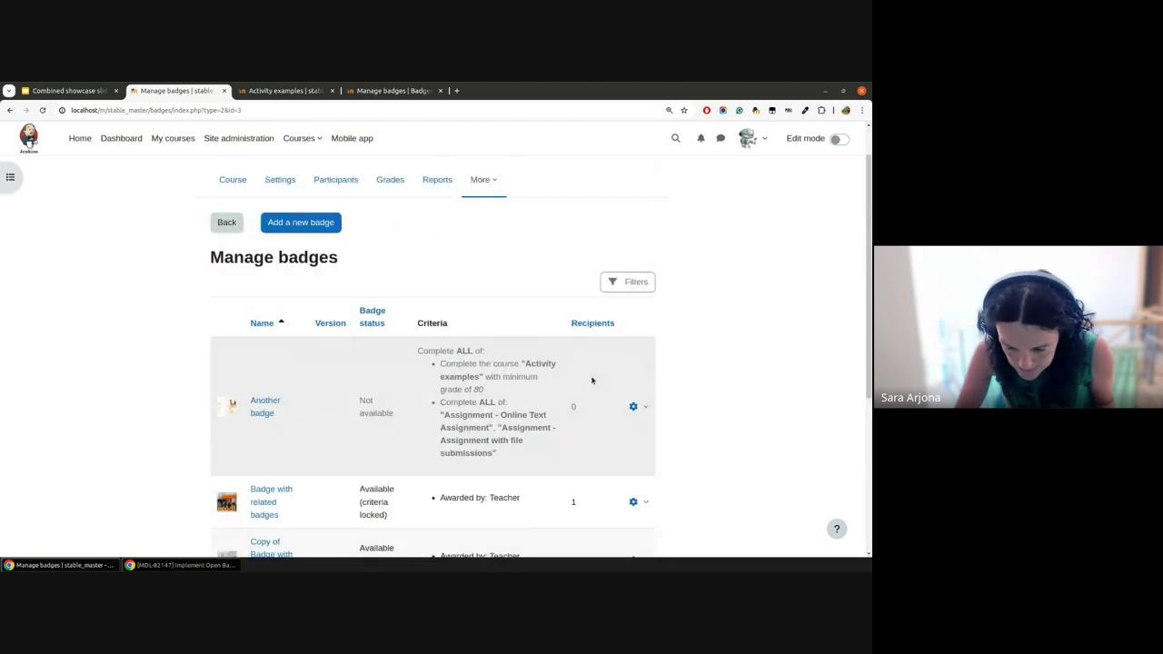
Request enabling access to "Another badge" and review the confirmation page without accepting it.
click(633, 406)
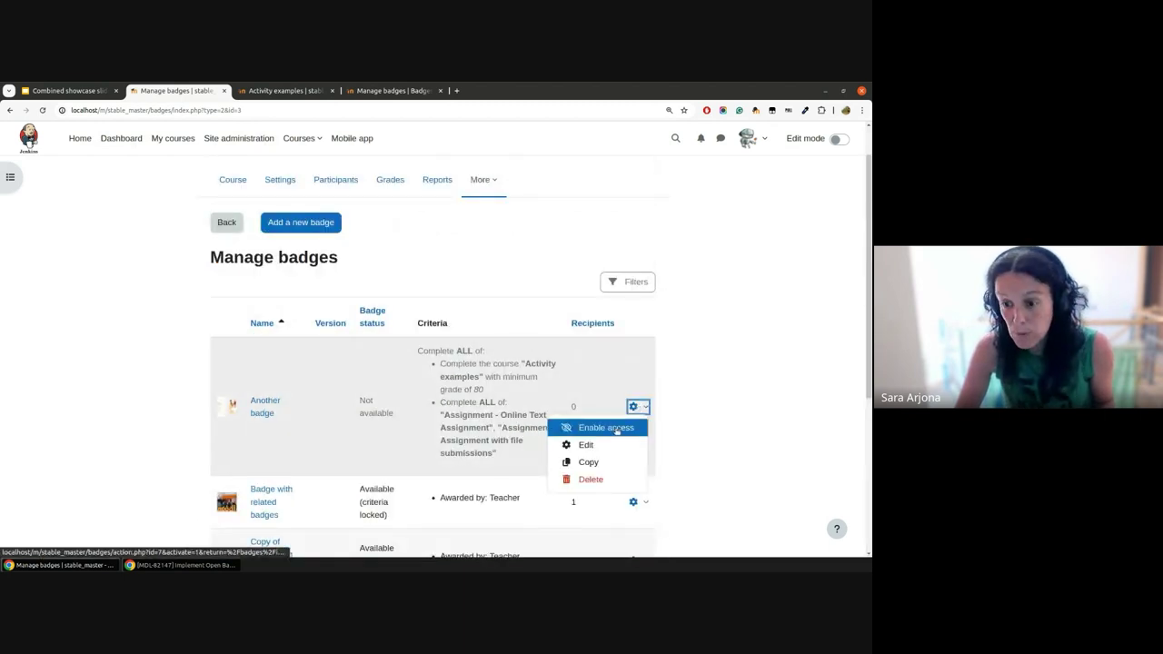
click(616, 431)
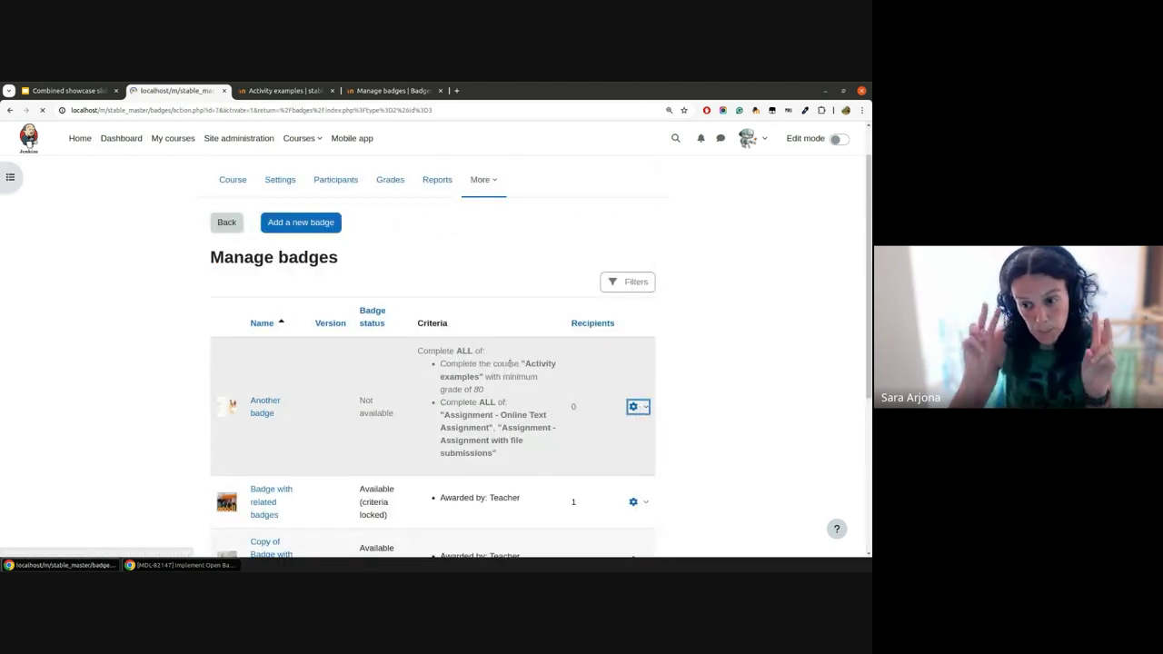
scroll(532, 377, down, 3)
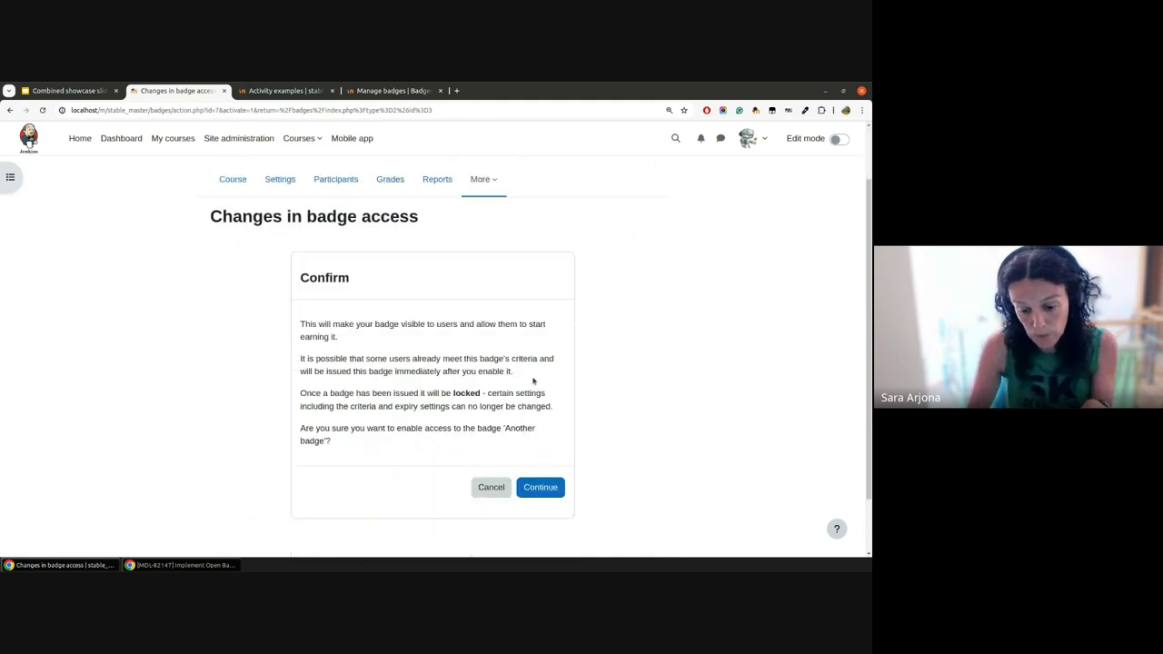
scroll(532, 377, up, 2)
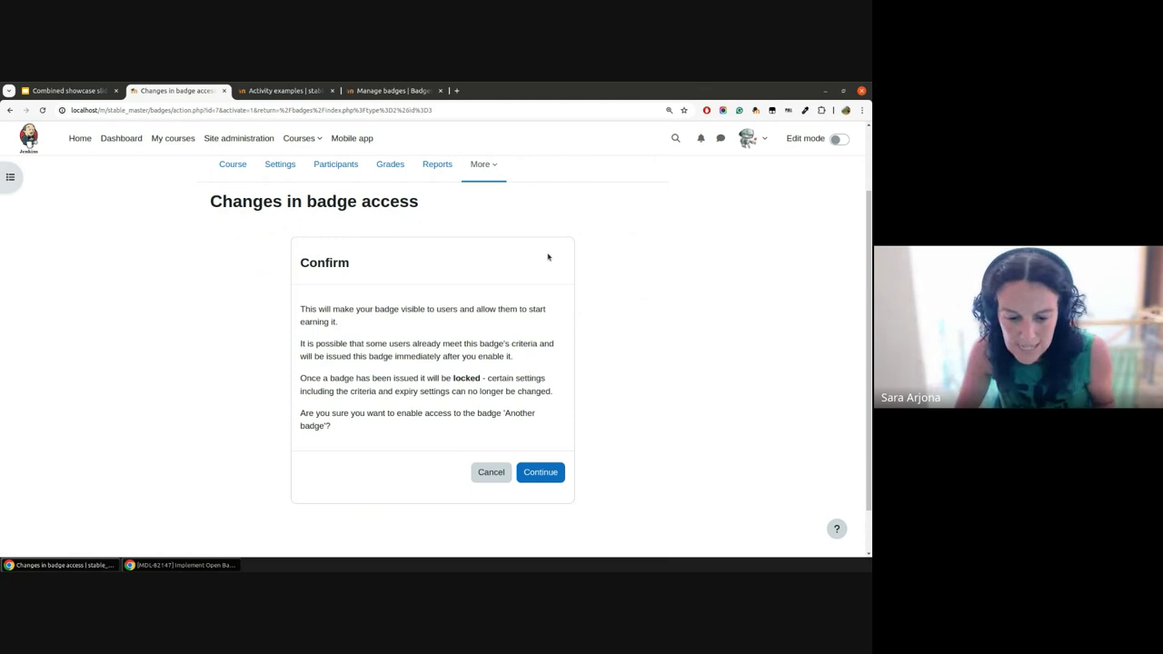
Switch to the Badges project site and enable access to the Early chooser badge that has the choice completion criterion.
click(393, 91)
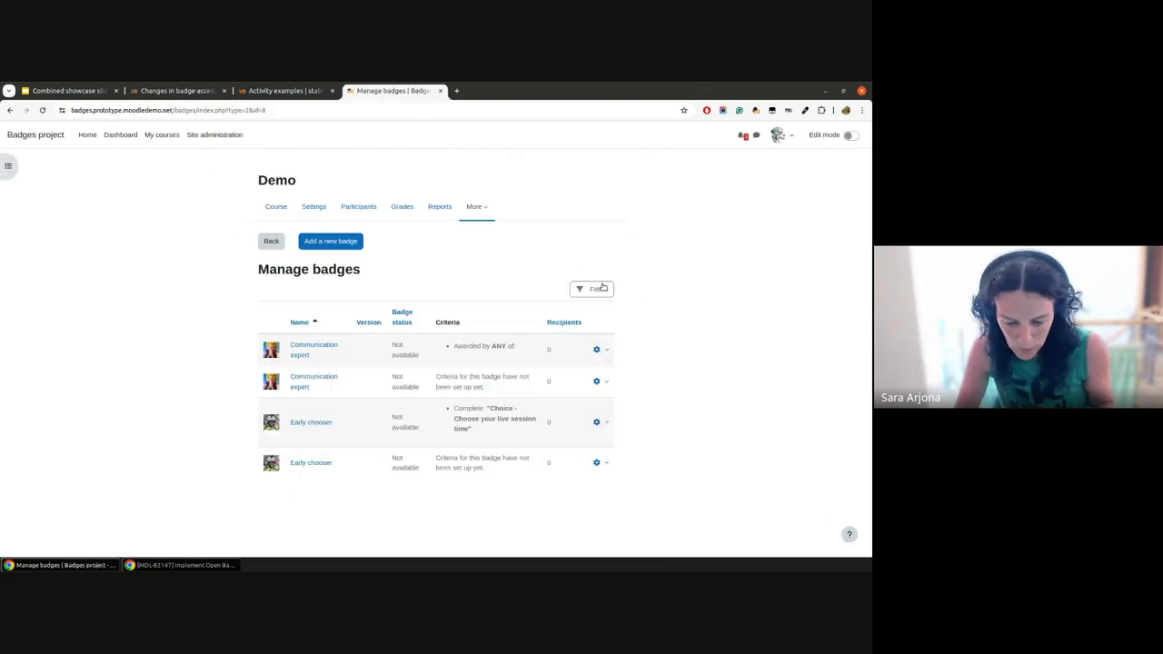
click(596, 423)
click(585, 439)
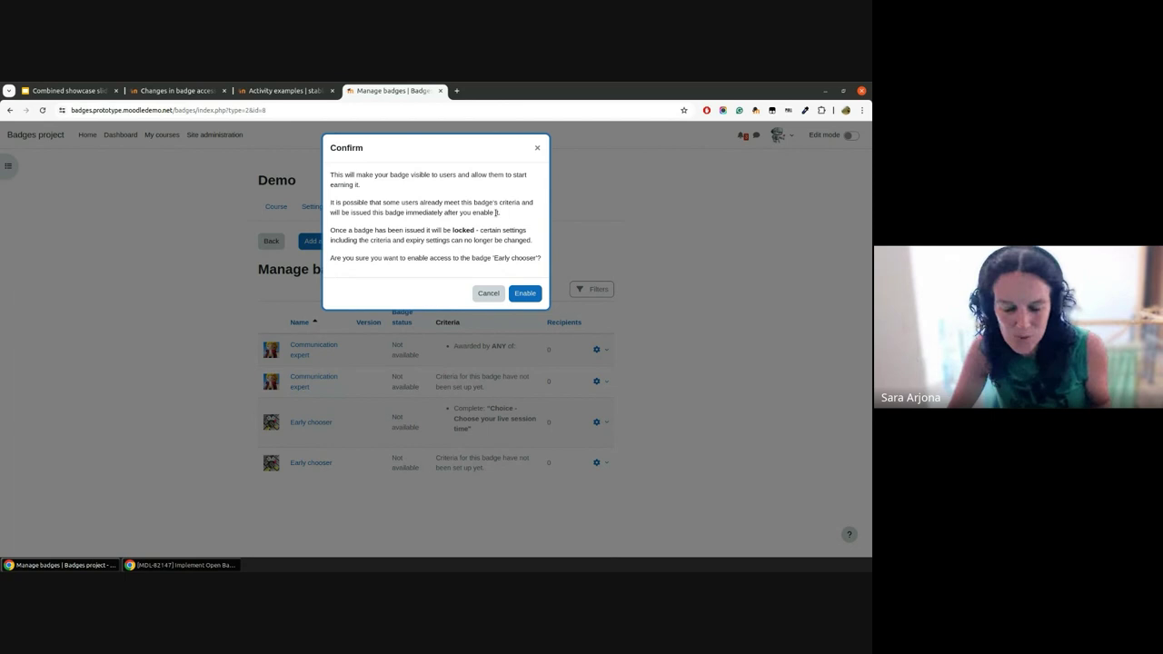
click(525, 293)
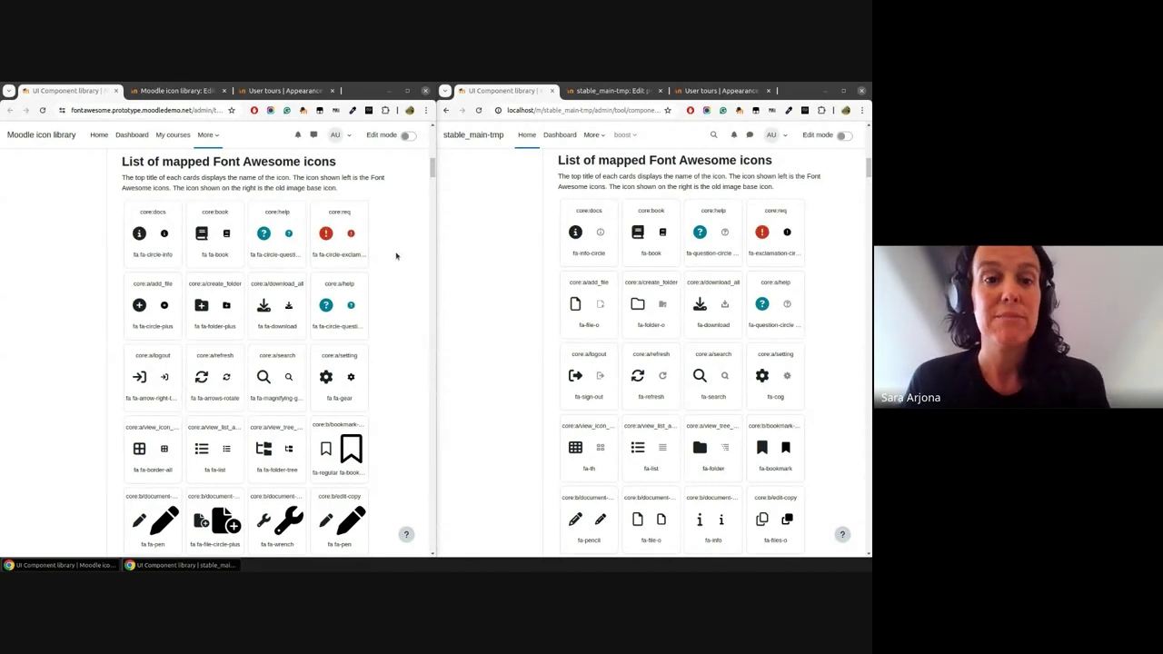
Compare the mapped Font Awesome icons in the UI Component library of the Moodle icon library and stable_main-tmp sites.
scroll(396, 255, down, 3)
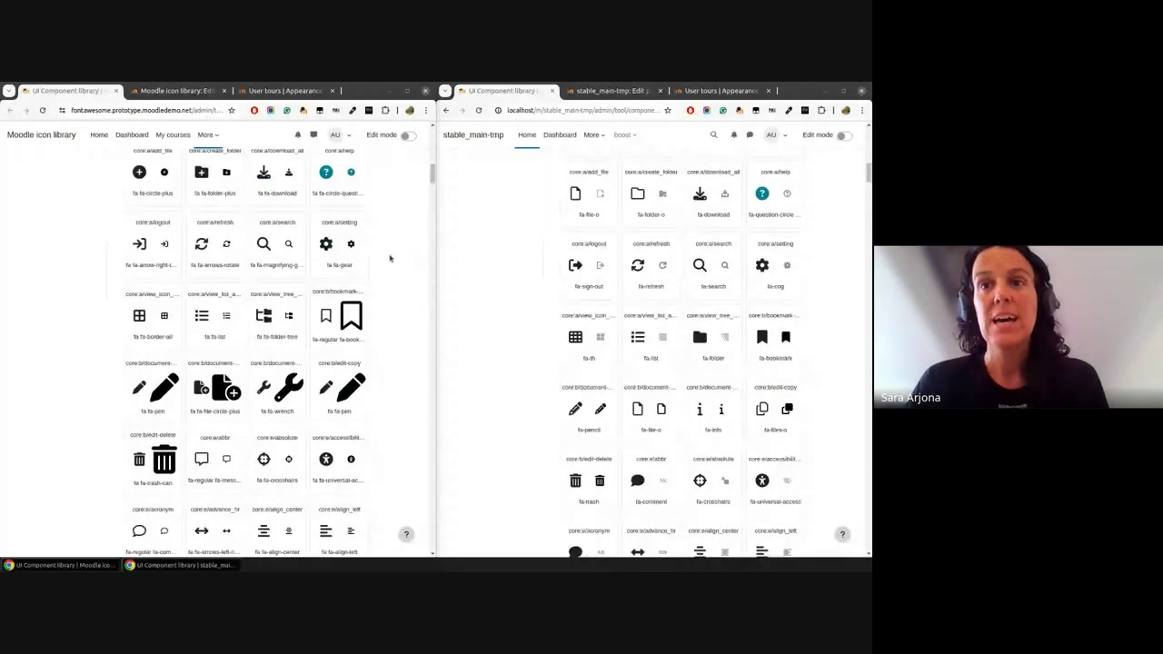
scroll(389, 259, down, 1)
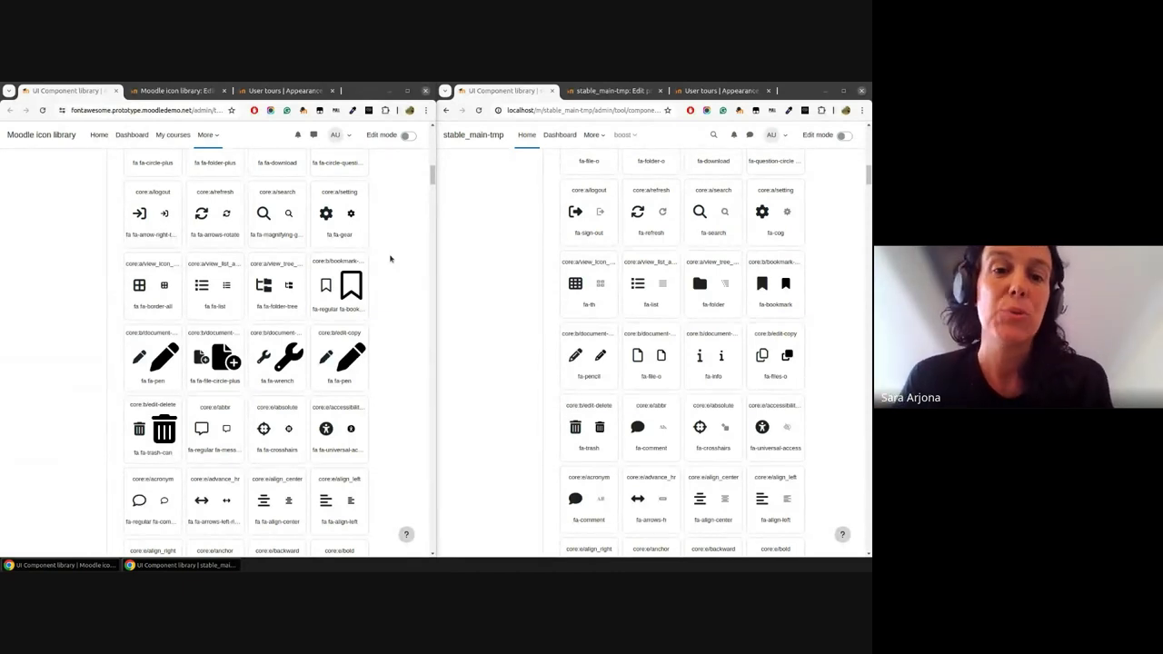
scroll(398, 309, down, 3)
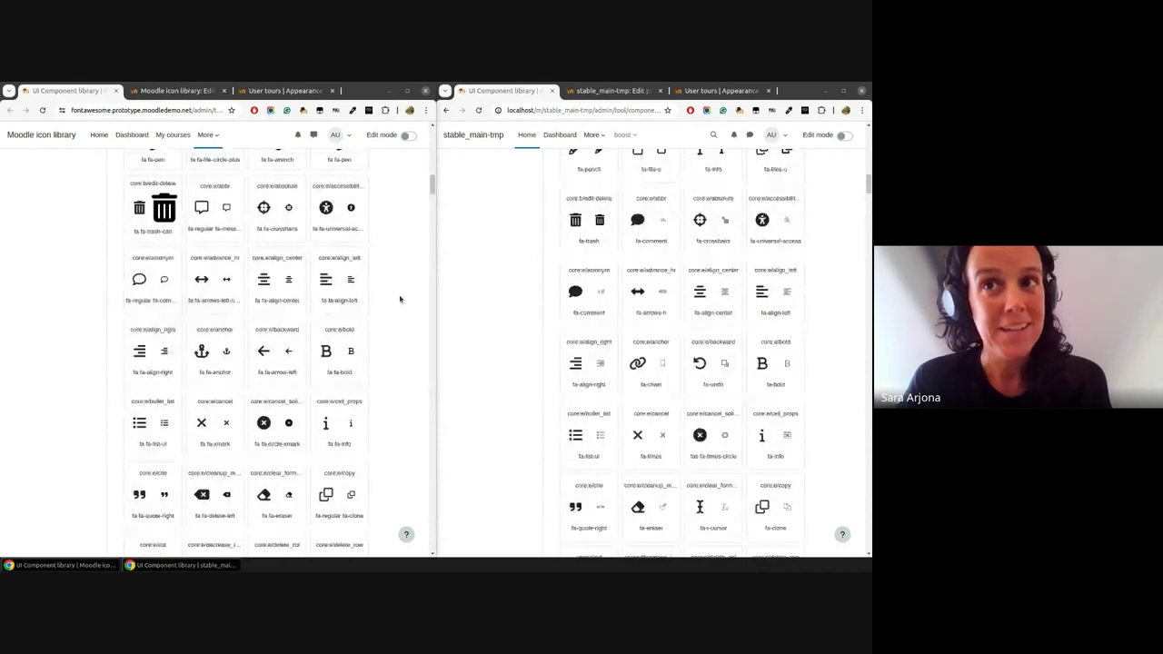
scroll(400, 299, down, 3)
scroll(399, 299, down, 4)
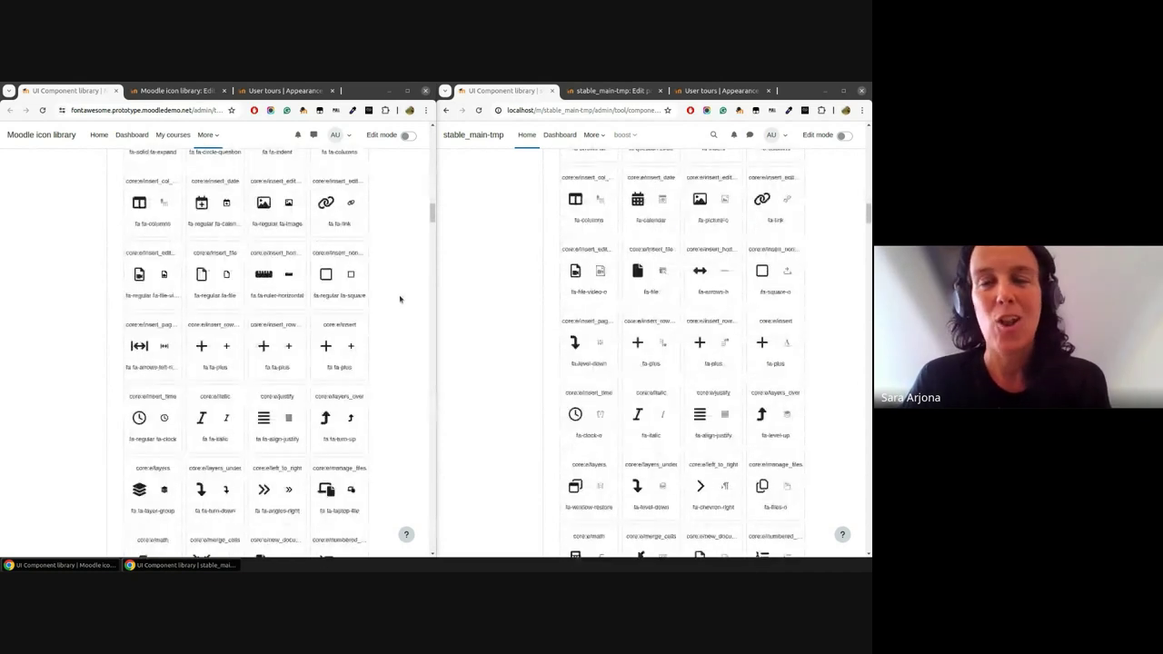
scroll(400, 299, down, 5)
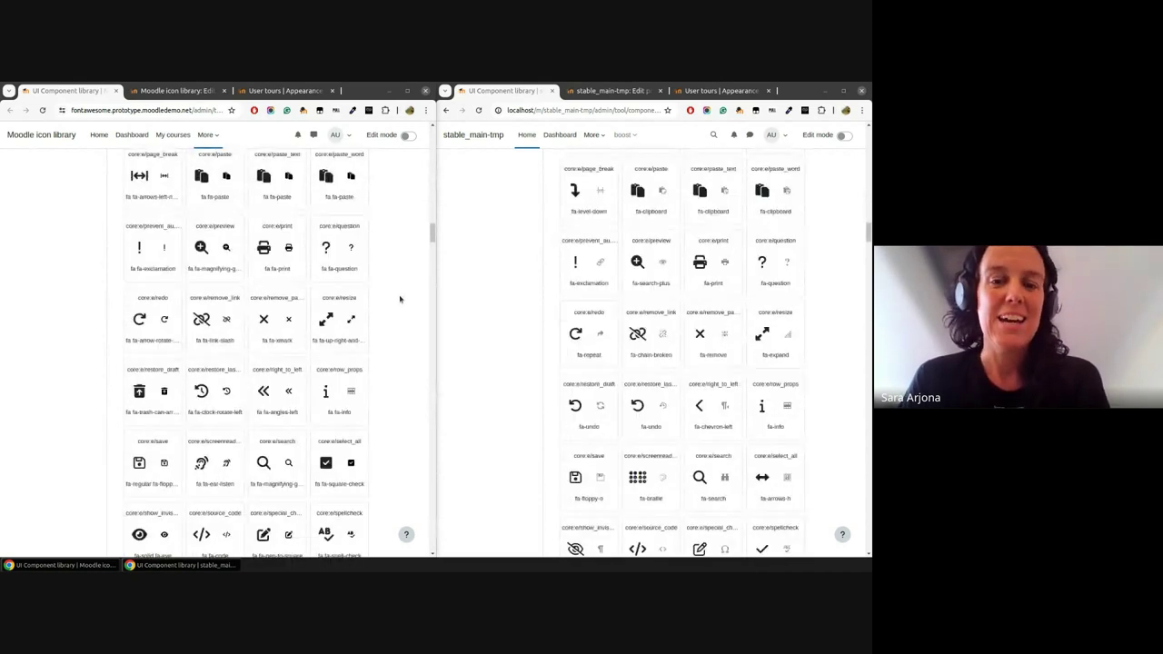
Examine the remaining core editor, general and action icon mappings side by side in both UI Component libraries.
scroll(400, 299, down, 3)
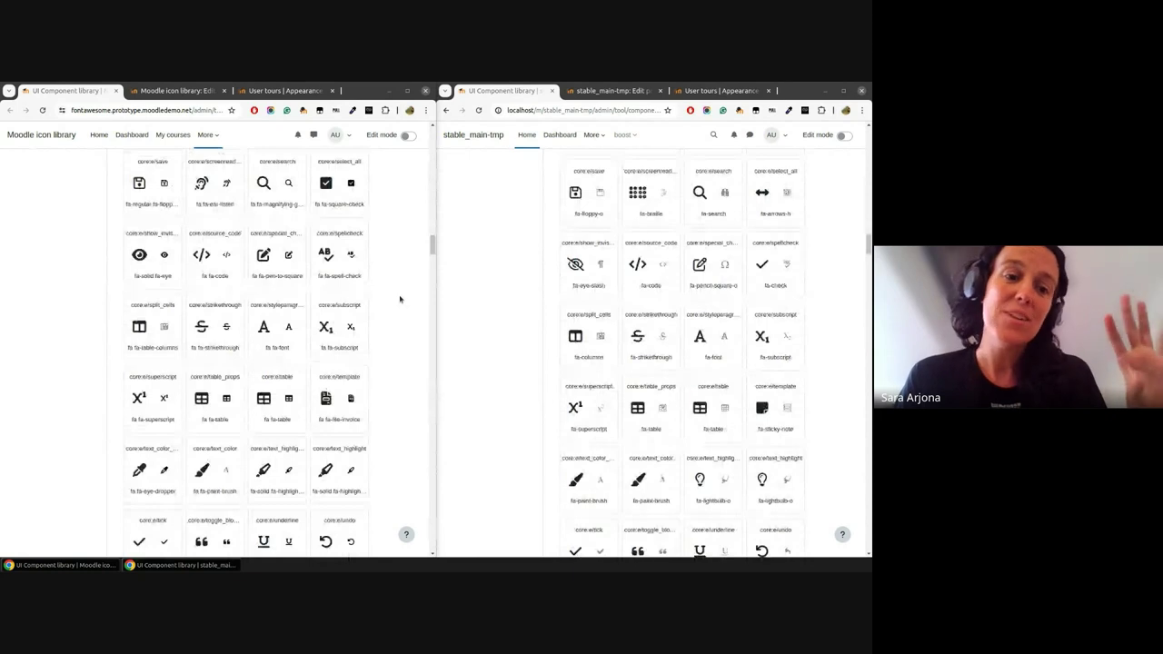
scroll(400, 299, down, 4)
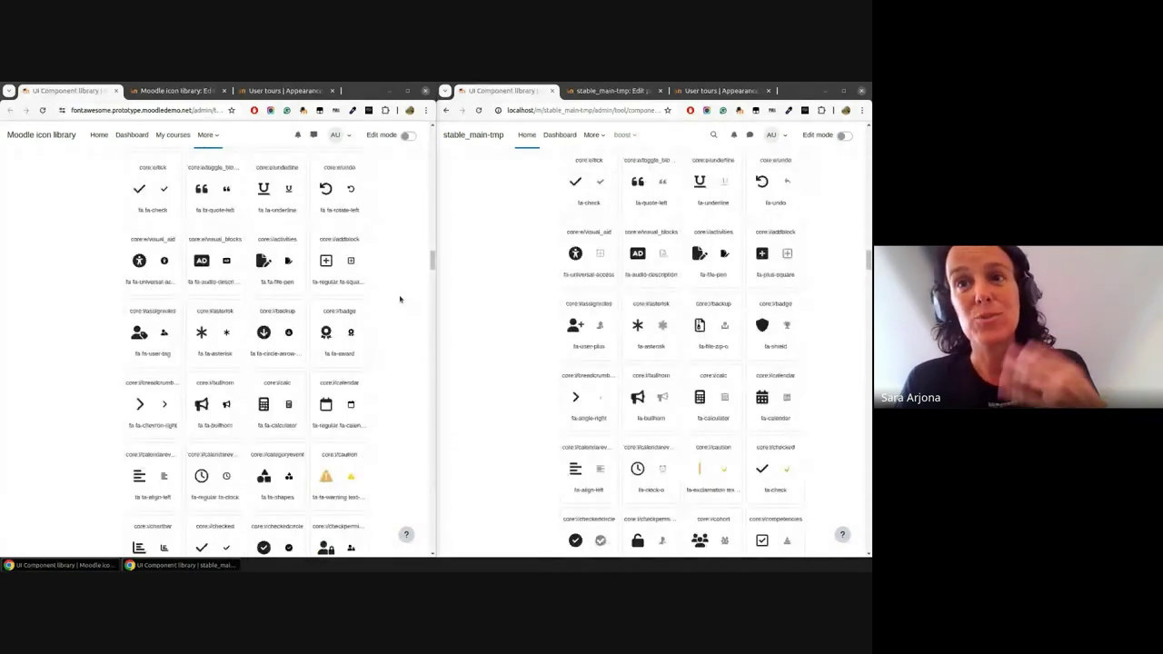
scroll(400, 299, down, 4)
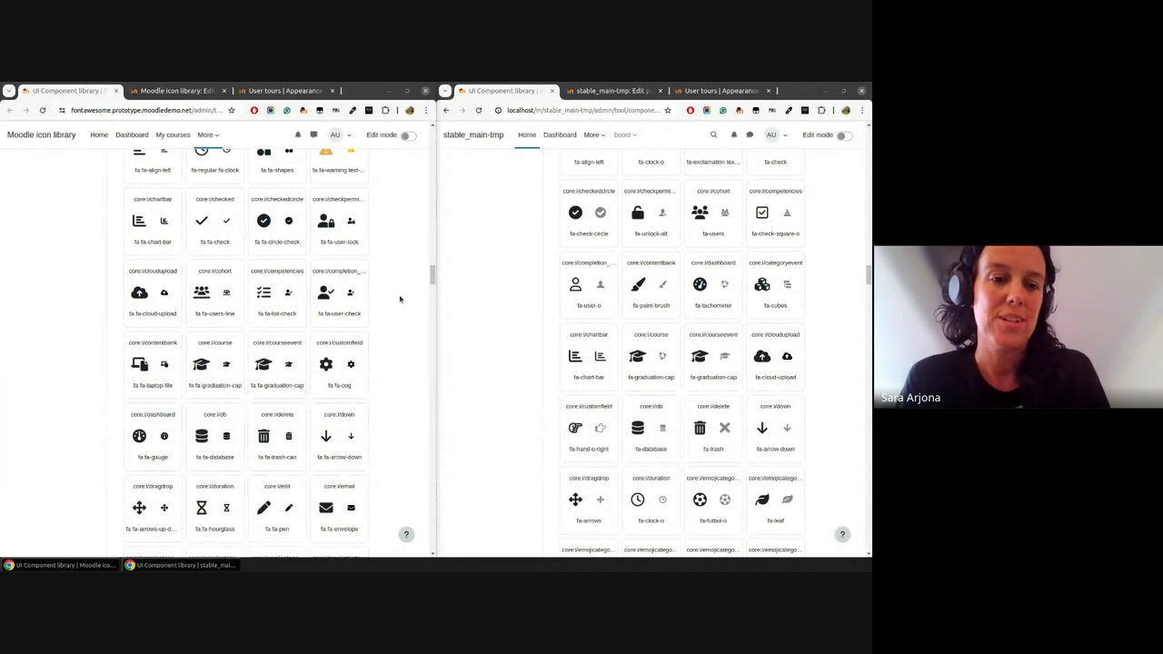
scroll(400, 299, down, 3)
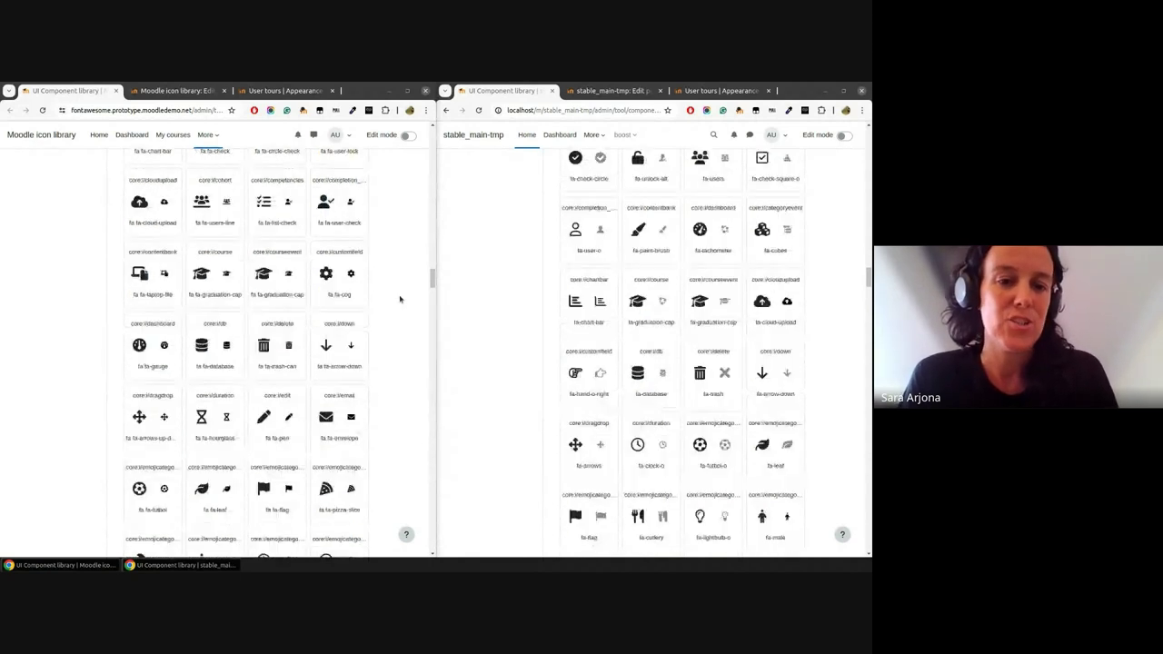
scroll(399, 299, down, 3)
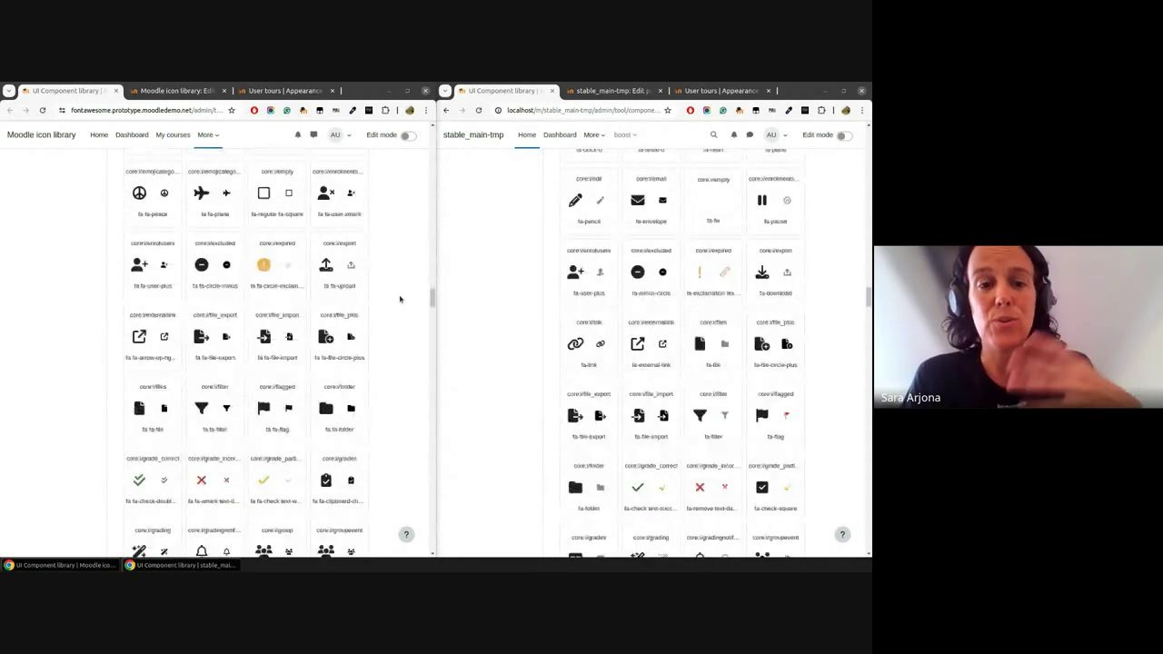
scroll(399, 298, down, 3)
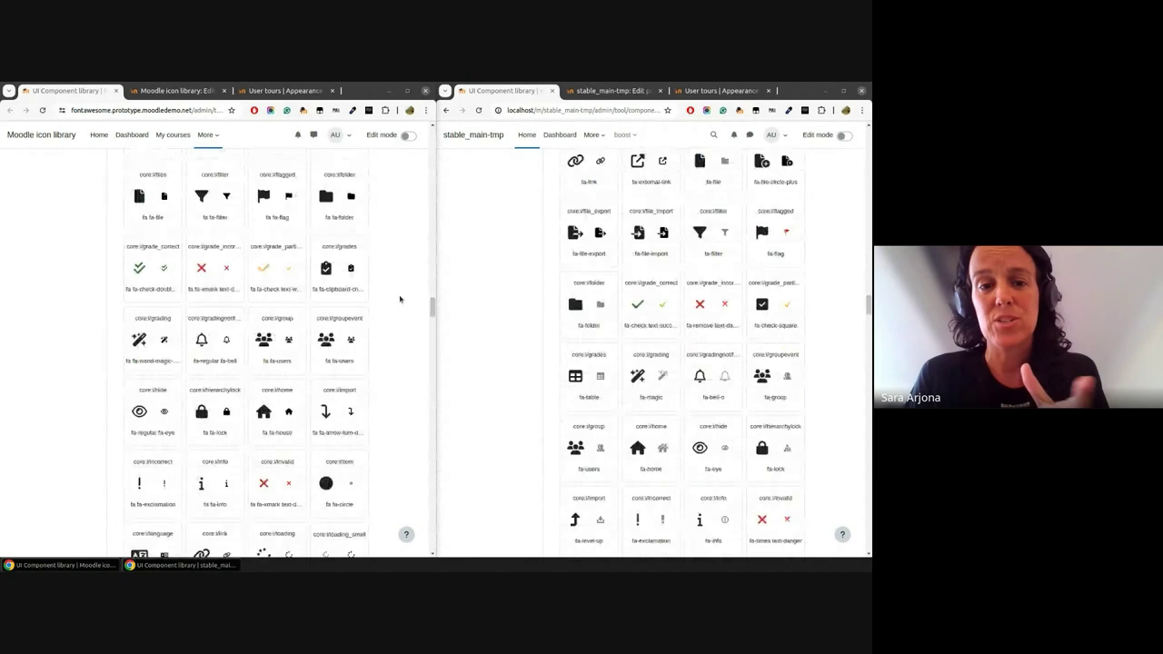
scroll(400, 299, down, 4)
scroll(400, 299, down, 1)
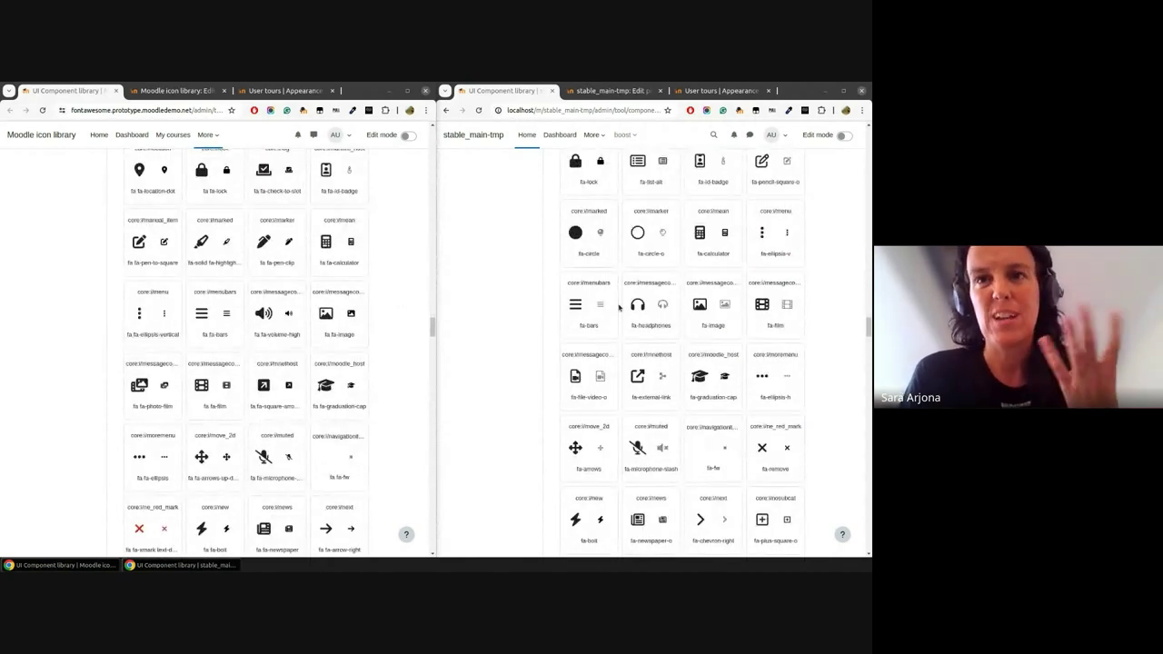
scroll(617, 309, down, 2)
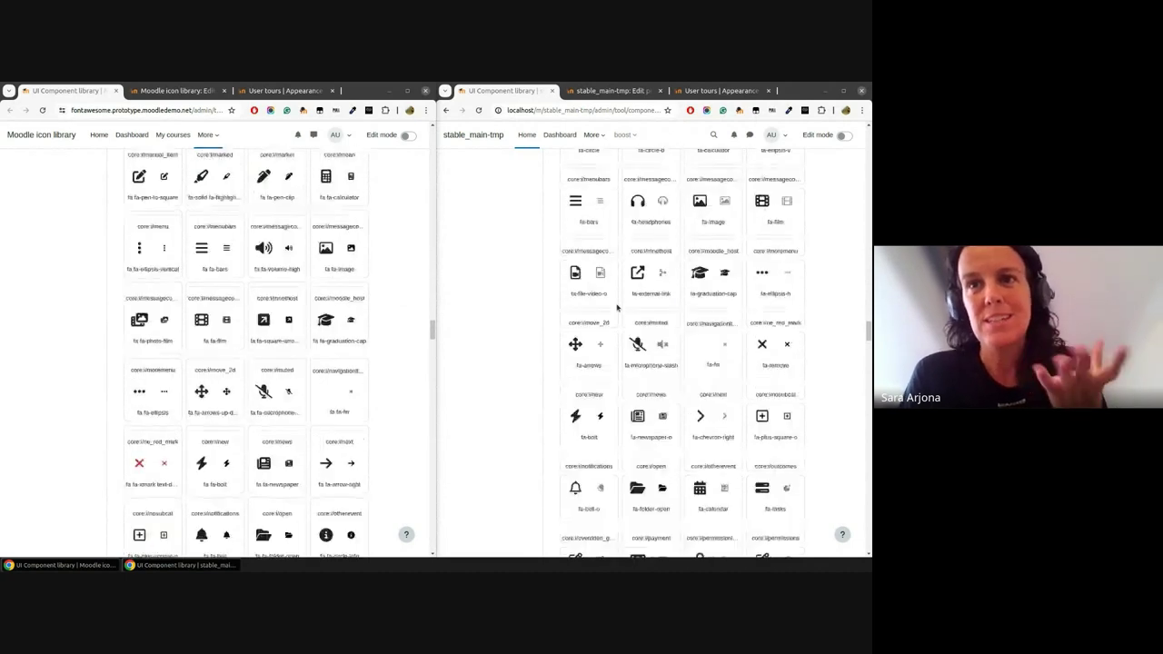
scroll(617, 309, down, 6)
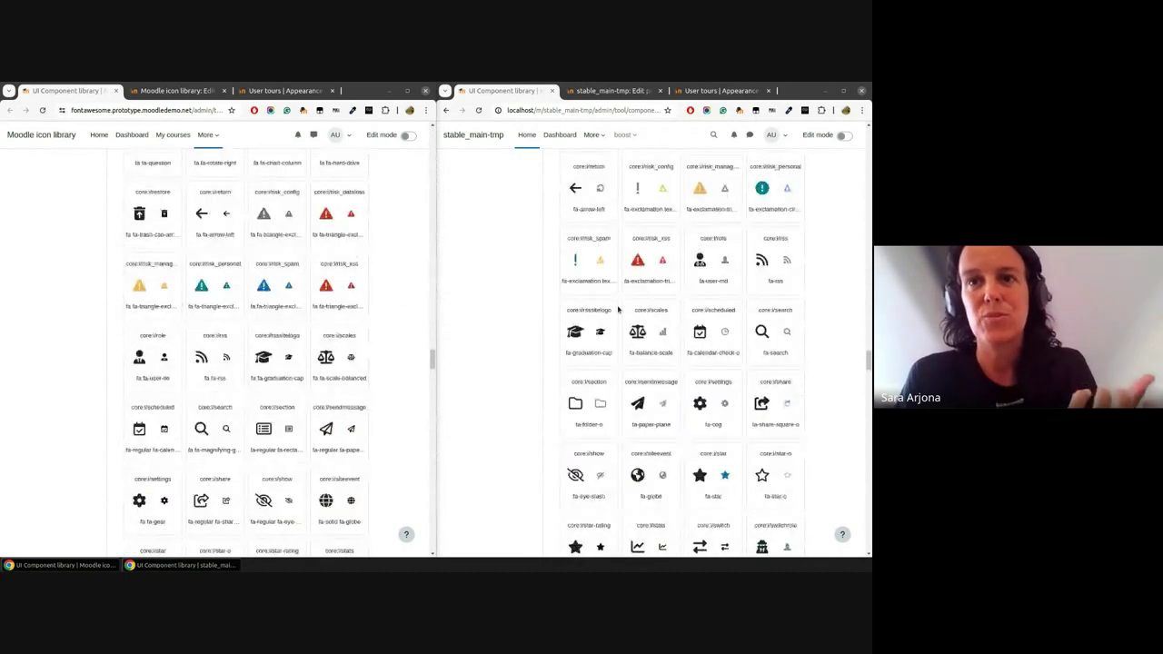
scroll(617, 310, down, 4)
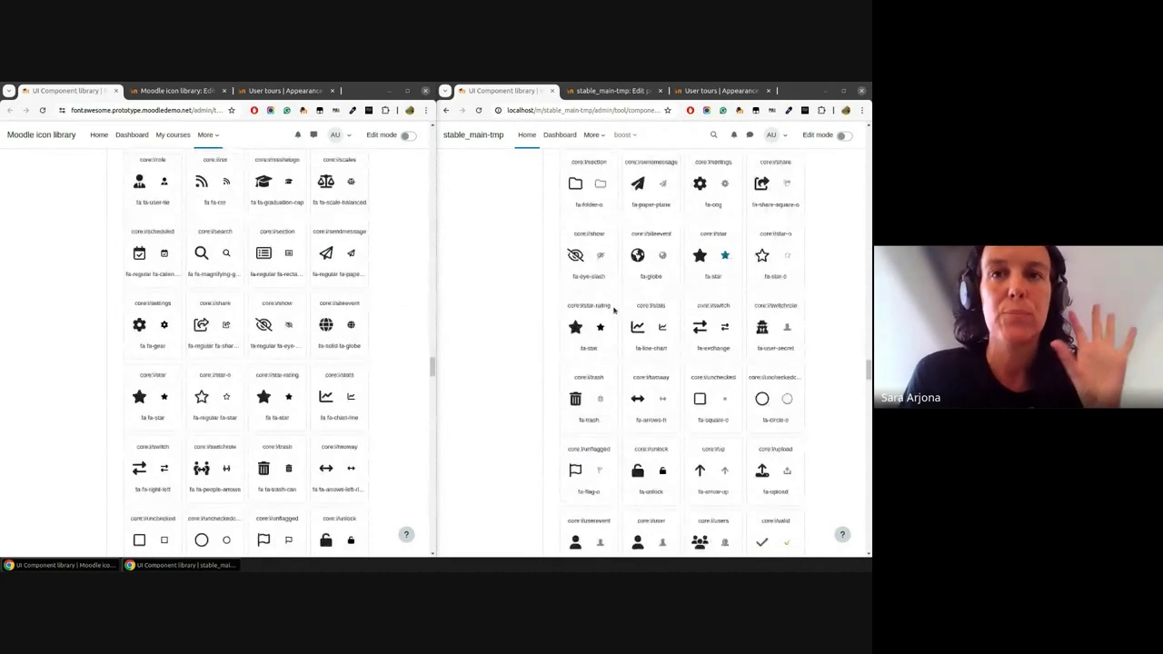
scroll(614, 309, down, 2)
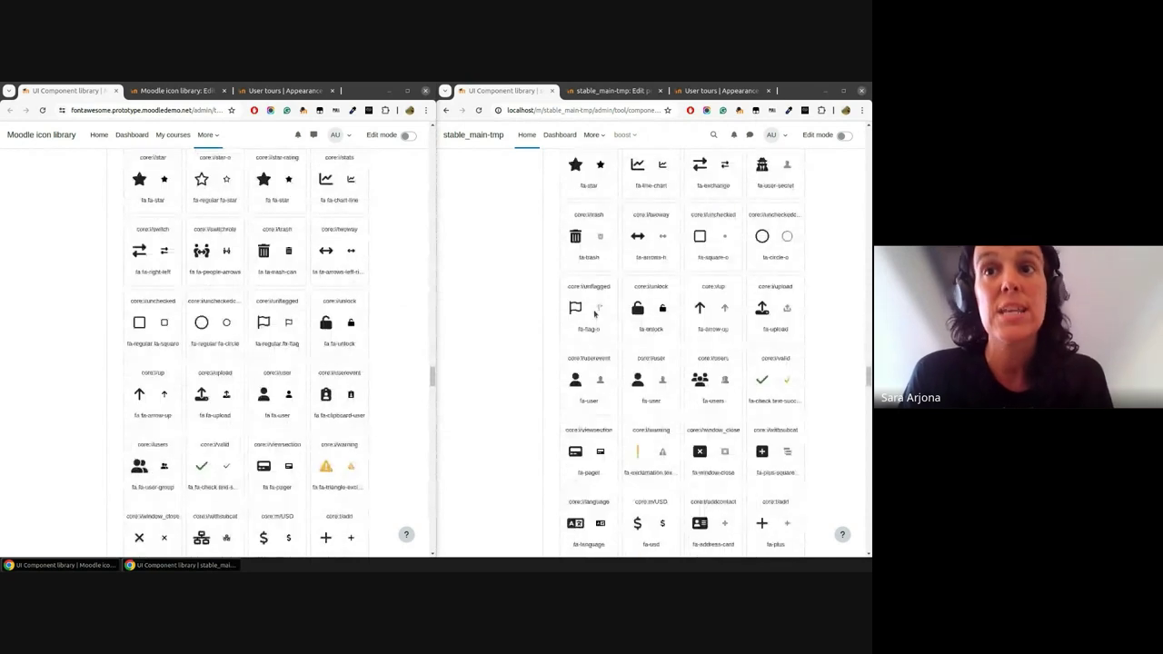
scroll(595, 313, down, 3)
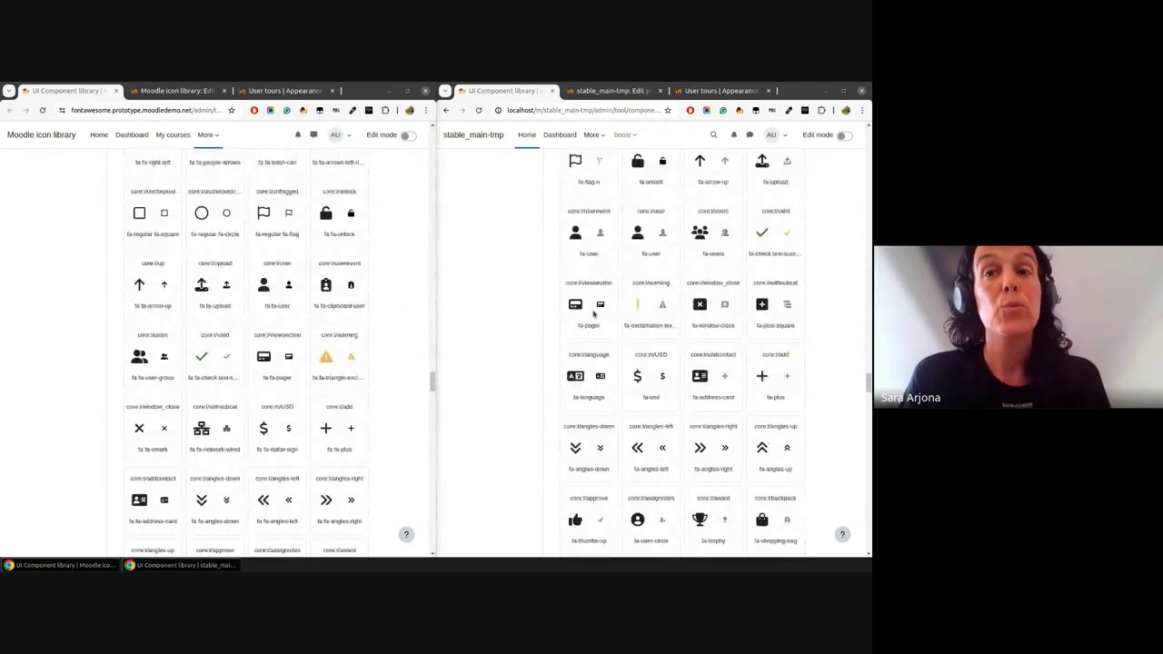
scroll(595, 314, down, 8)
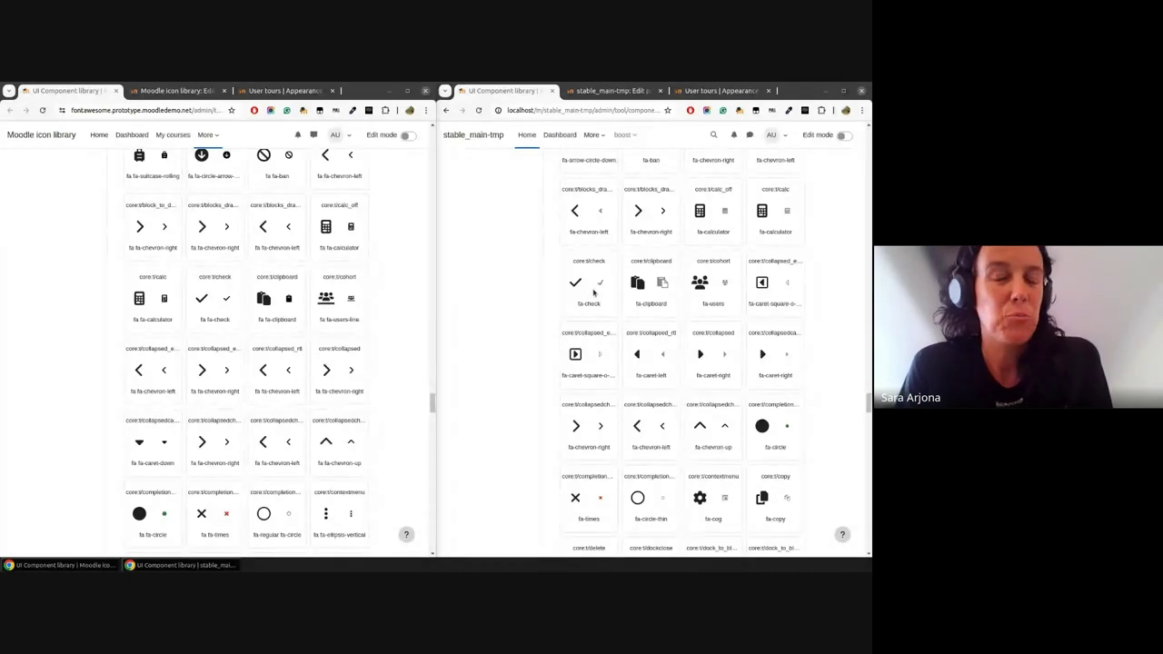
scroll(595, 309, down, 5)
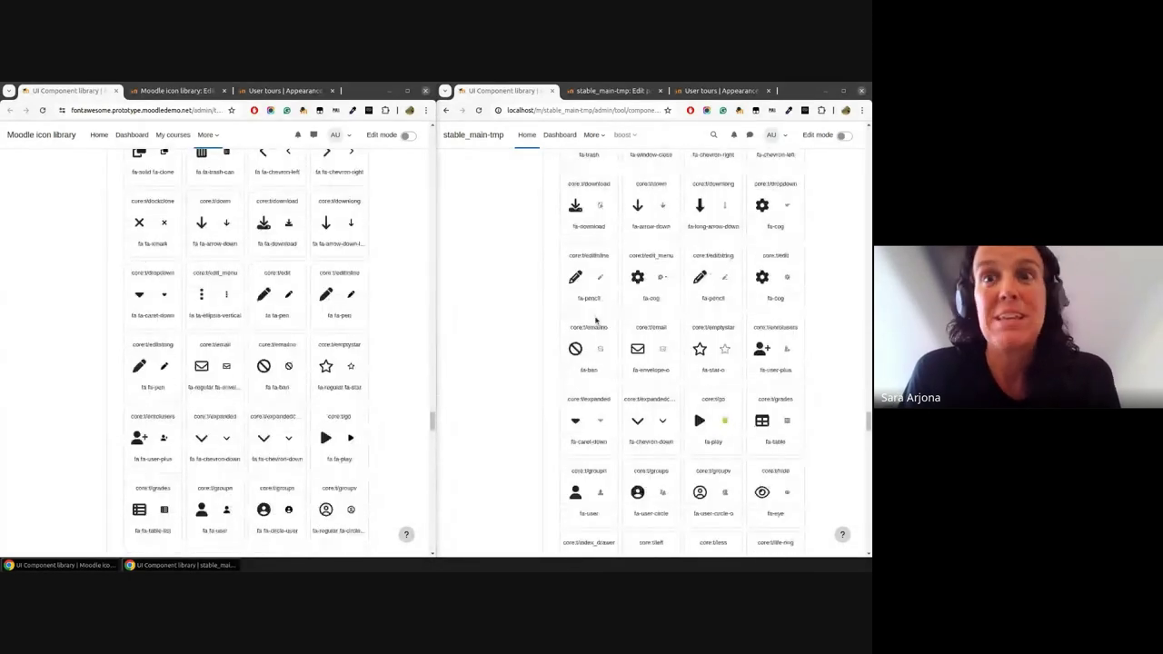
scroll(595, 320, down, 10)
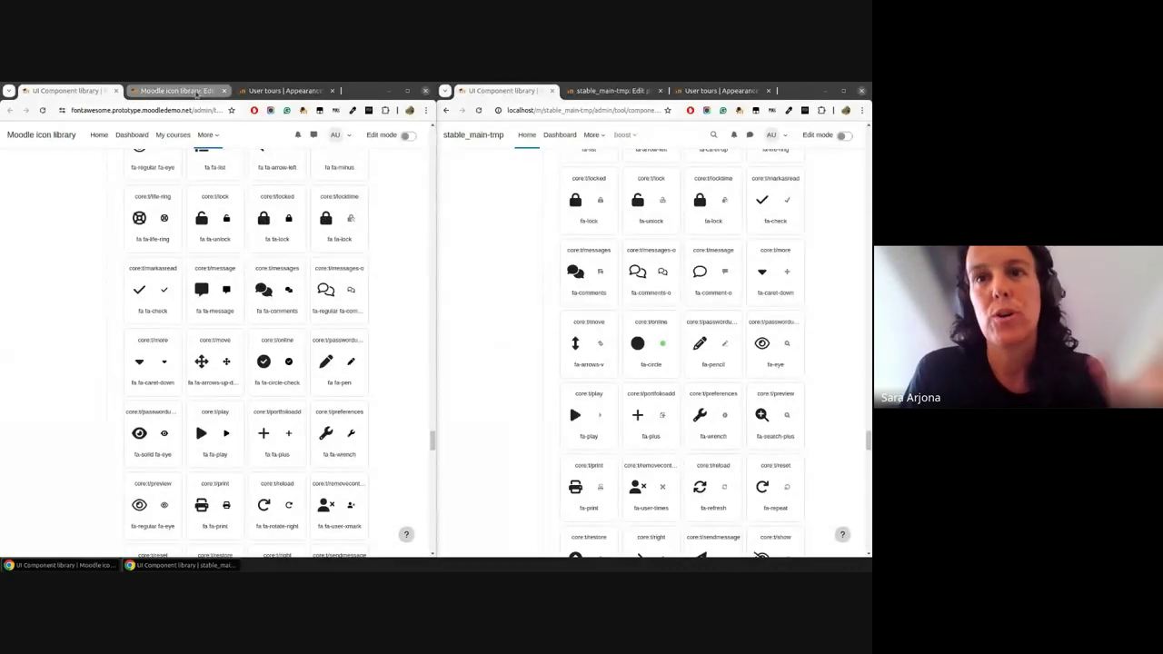
Compare the editor and file manager icons on both sites' Edit profile pages, showing the New picture files in folder tree view.
click(197, 94)
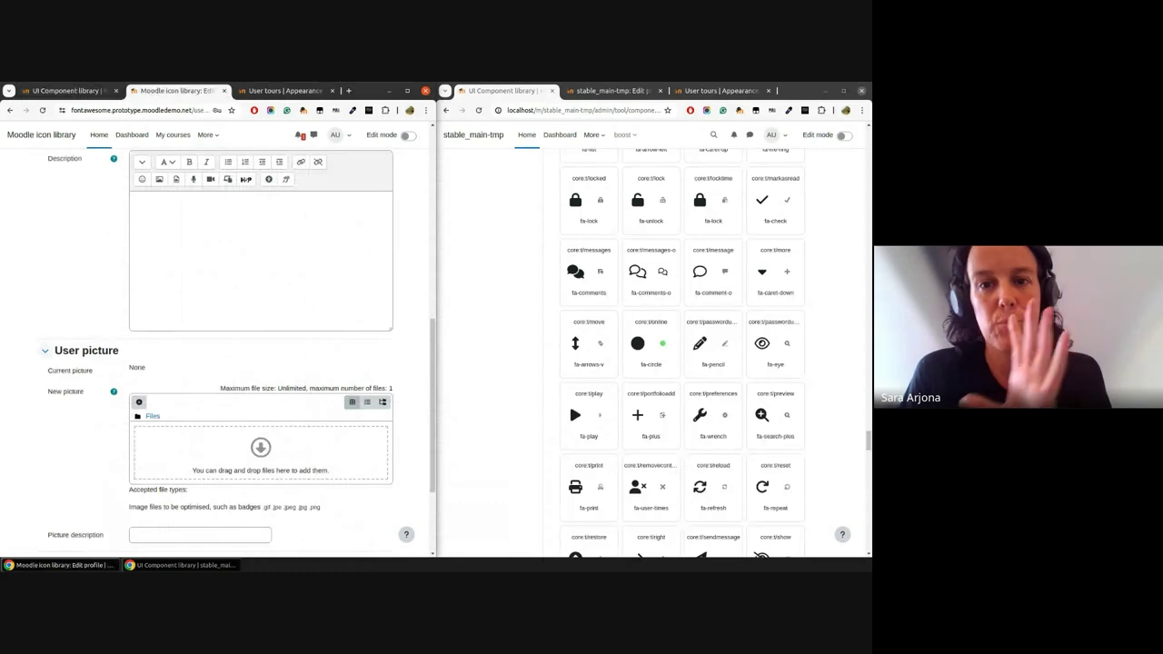
click(607, 91)
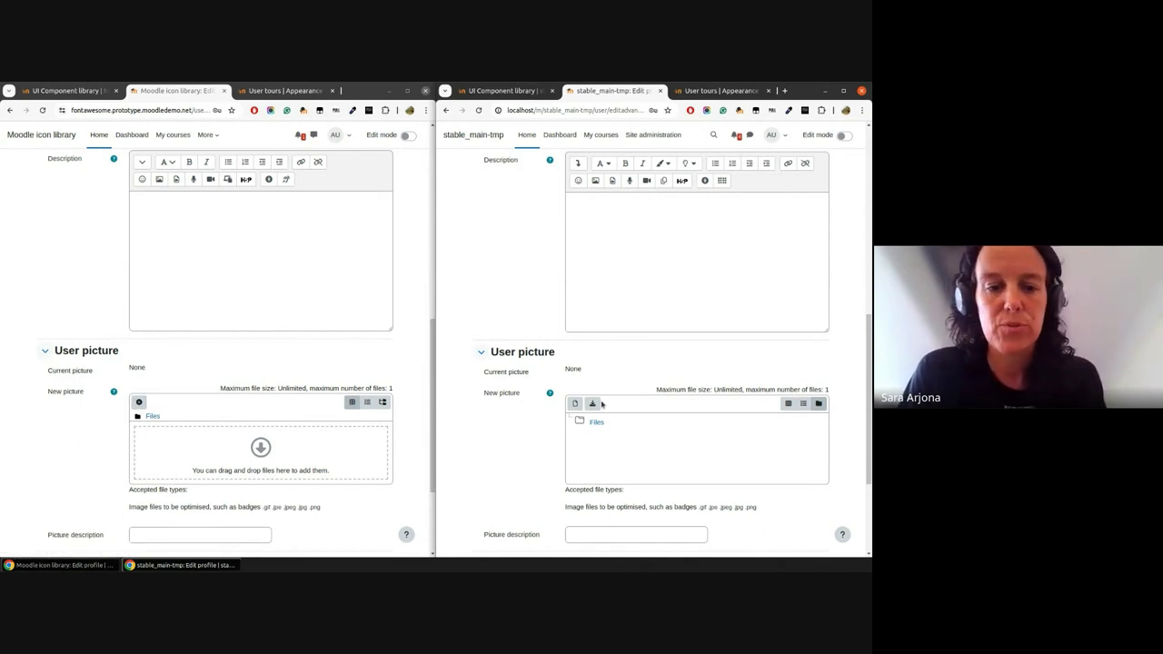
click(383, 403)
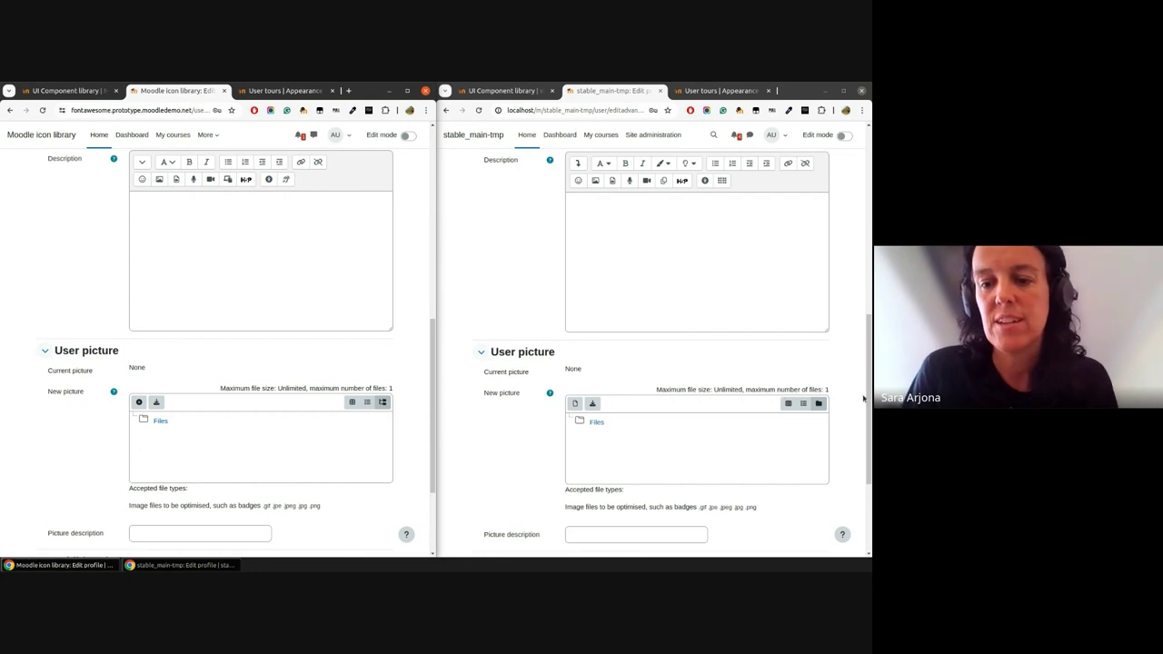
click(817, 404)
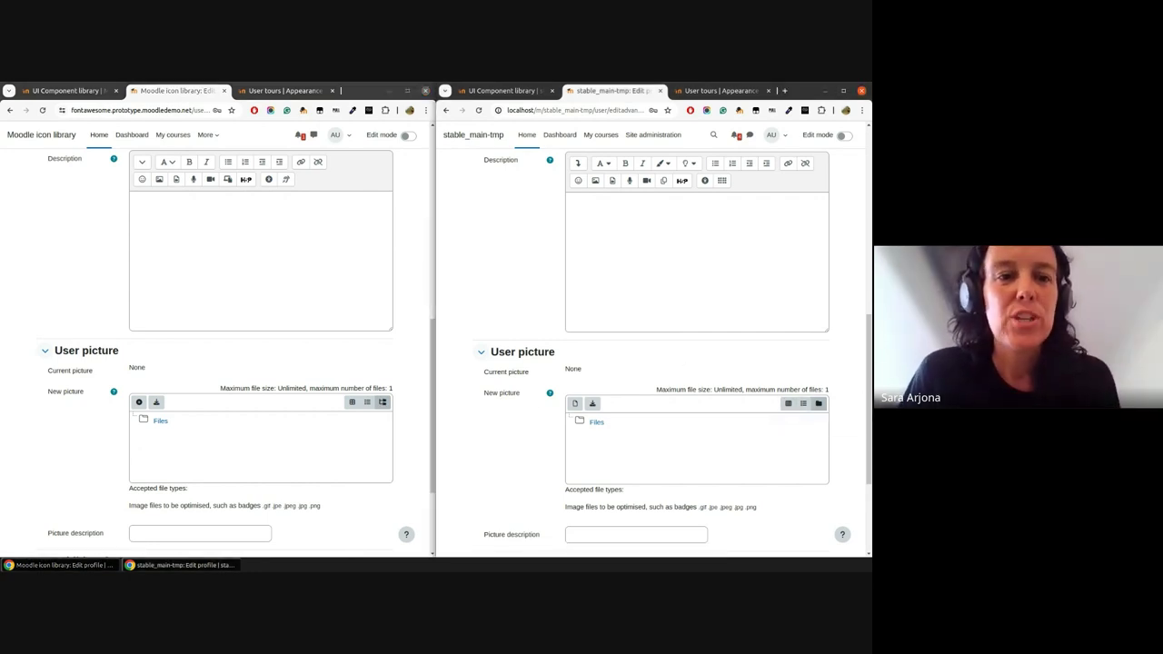
Bring up the User tours administration page on both sites to compare the tour action and creation icons.
click(269, 91)
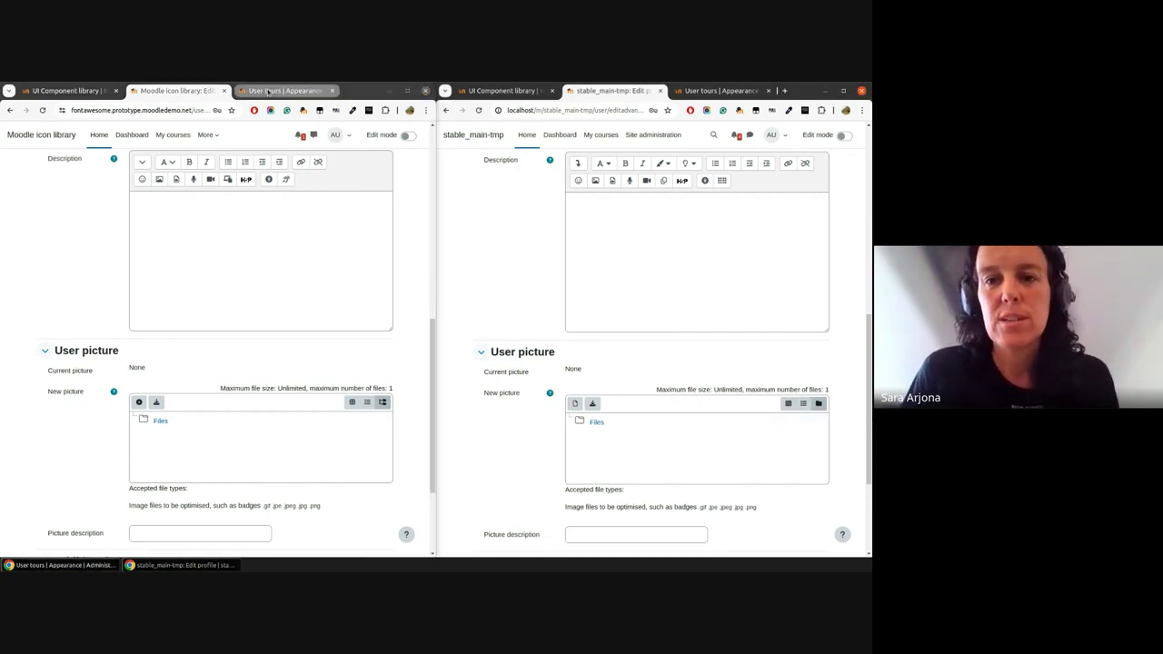
click(692, 91)
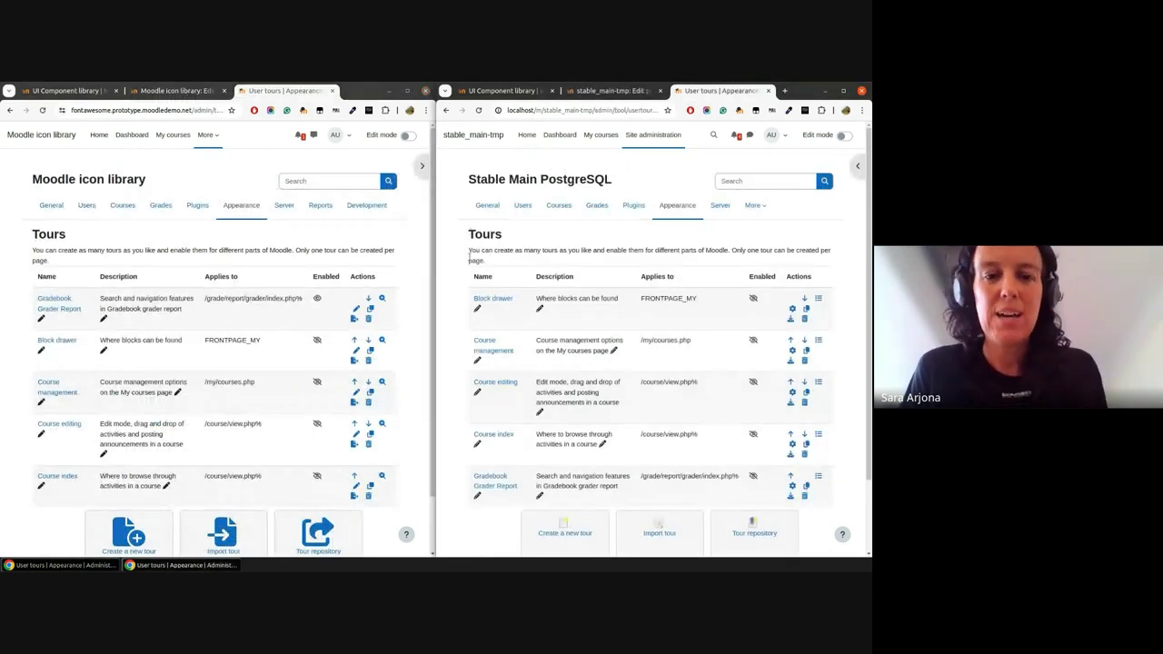